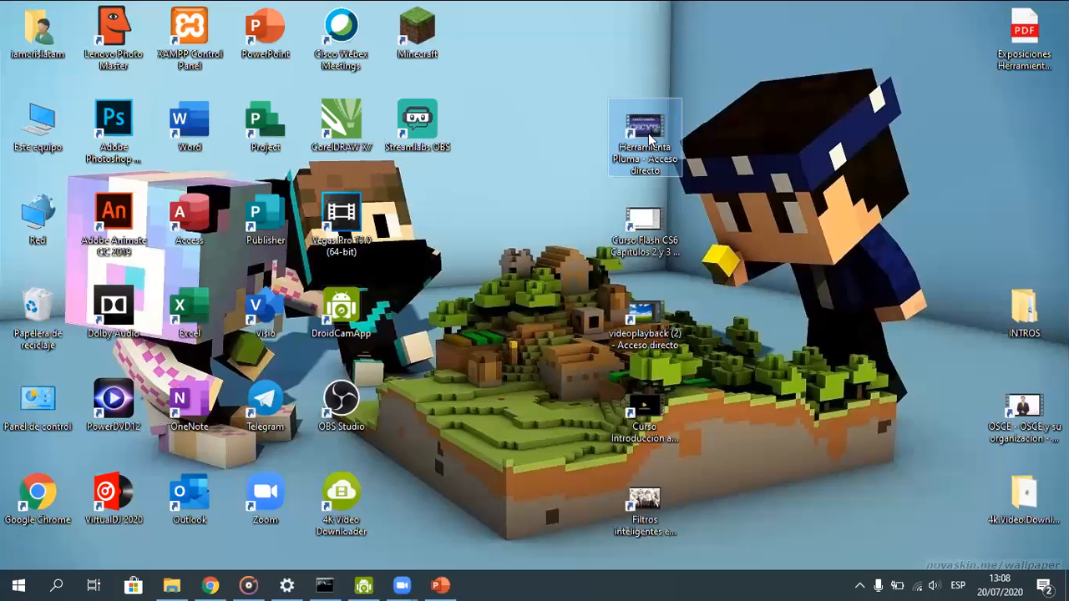
Open the Herramienta Pluma video from the desktop and watch its straight-line drawing examples
{"action": "double_click", "coordinate": [643, 169]}
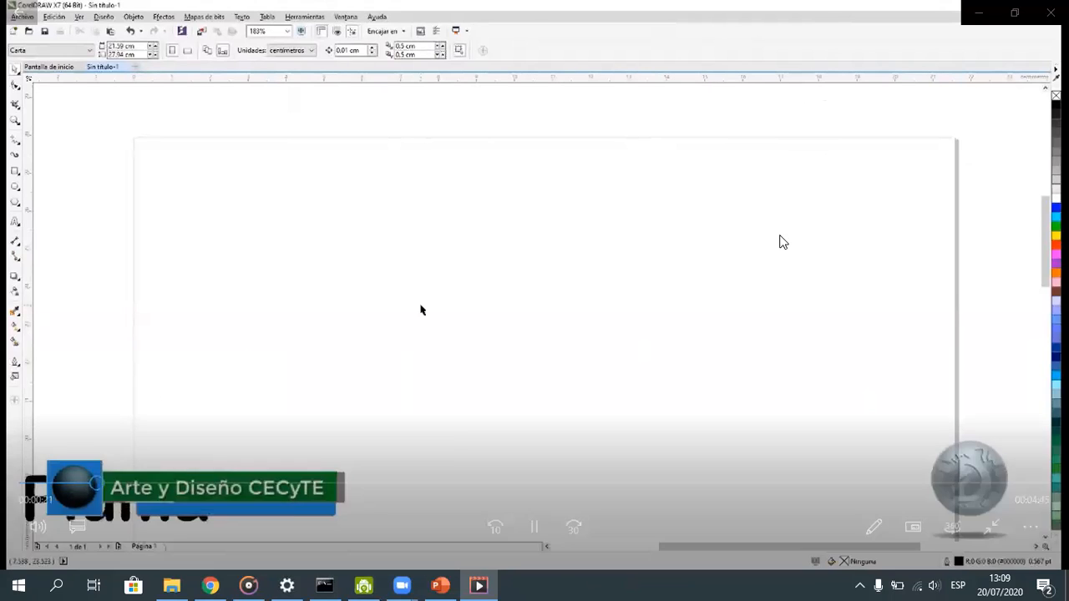
{"action": "mouse_move", "coordinate": [808, 140]}
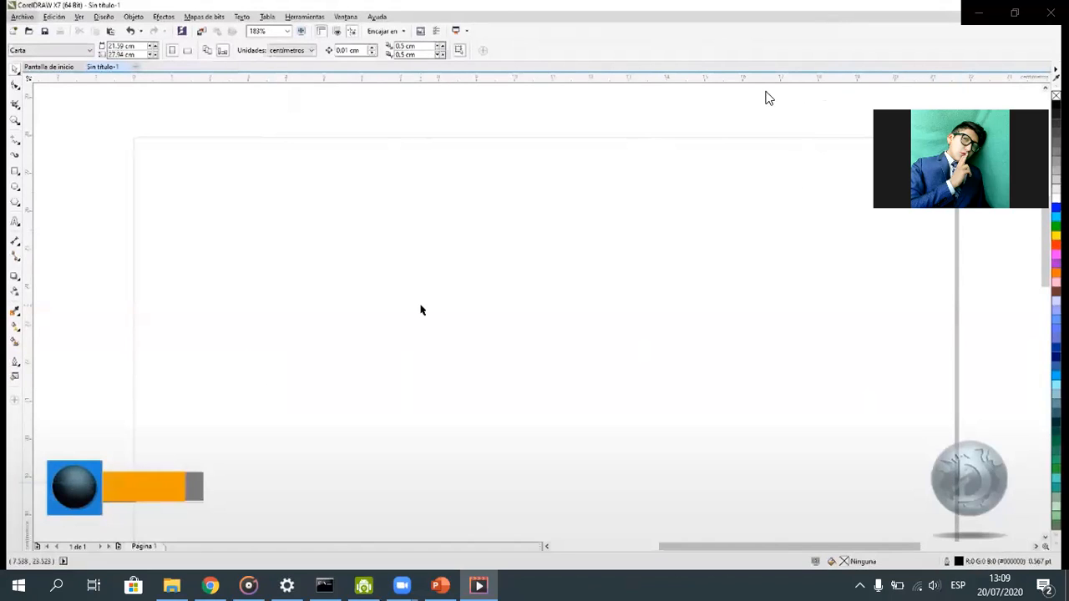
{"action": "mouse_move", "coordinate": [816, 71]}
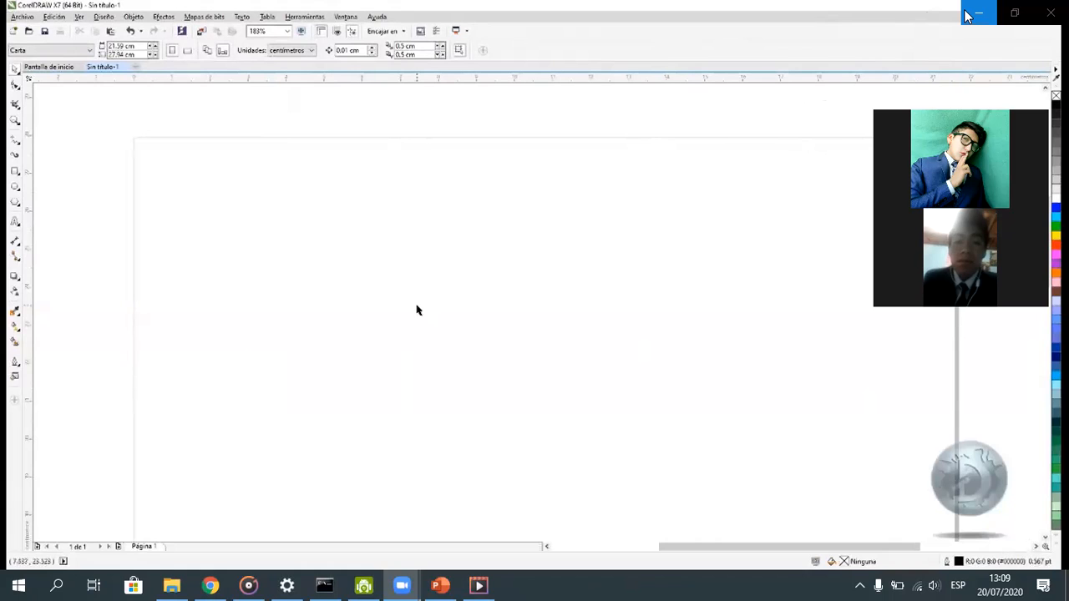
{"action": "mouse_move", "coordinate": [932, 62]}
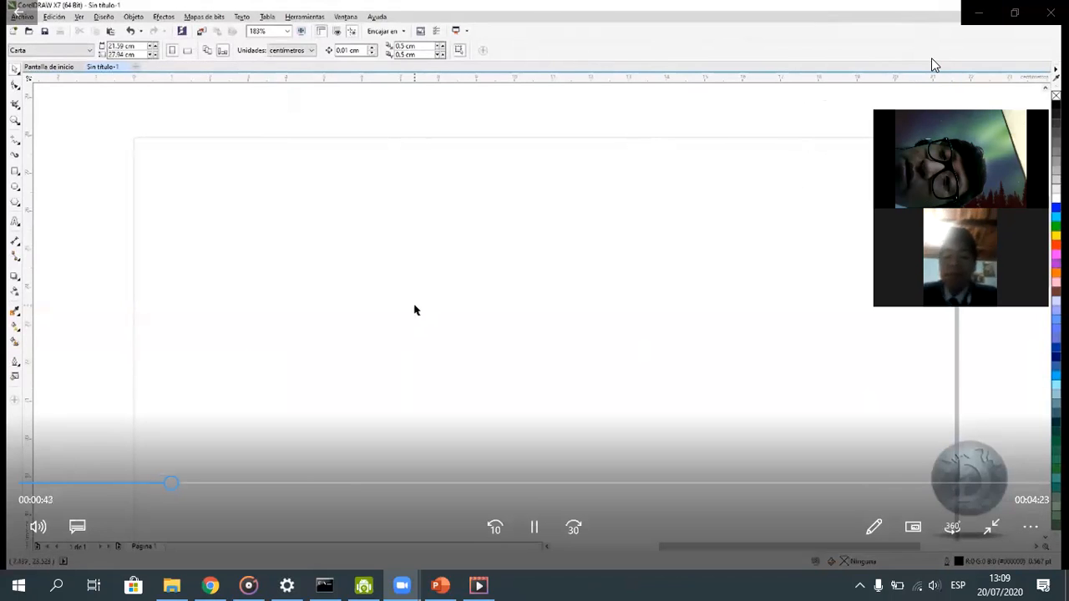
{"action": "mouse_move", "coordinate": [622, 233]}
{"action": "mouse_move", "coordinate": [402, 585]}
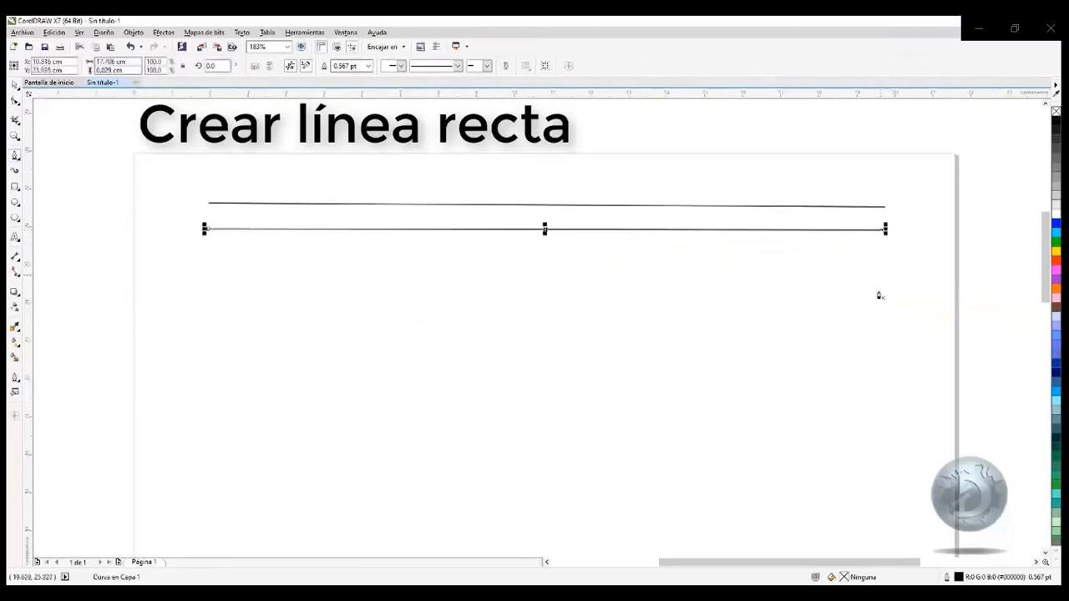
{"action": "mouse_move", "coordinate": [400, 535]}
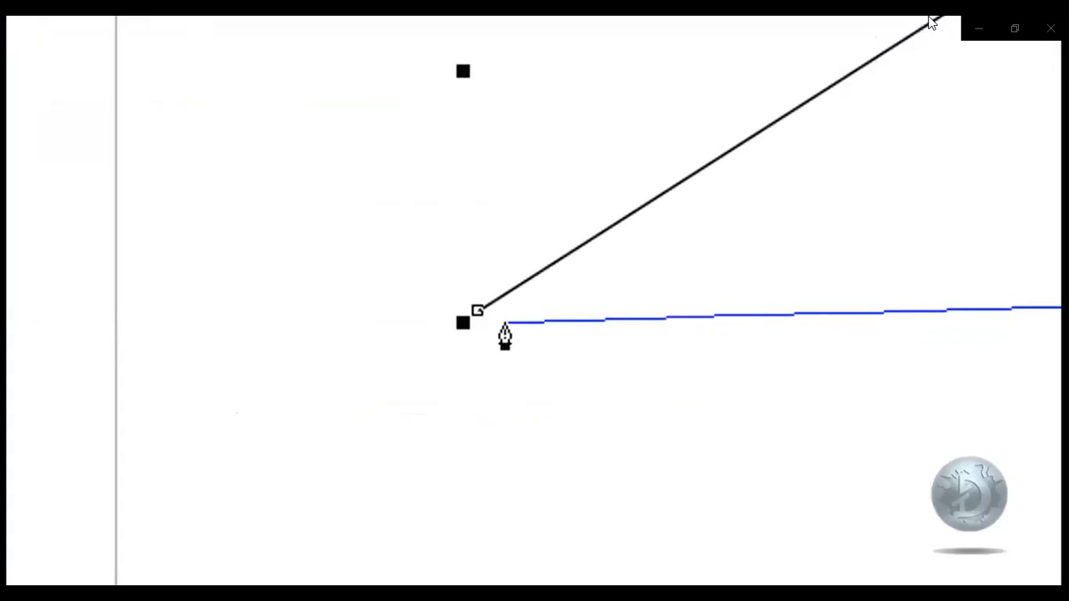
{"action": "mouse_move", "coordinate": [907, 34]}
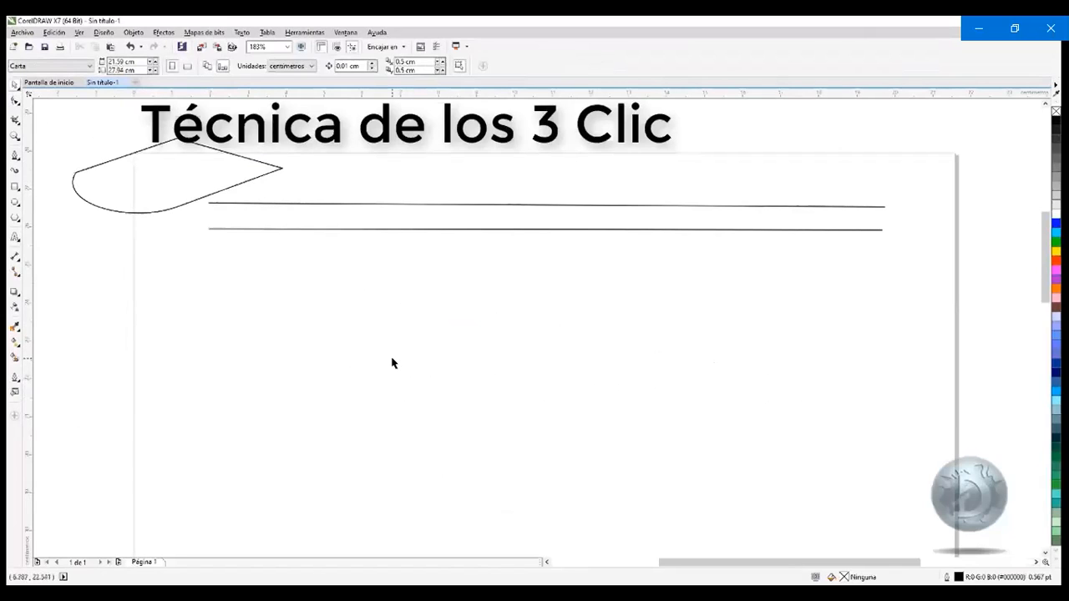
Draw a closed S-shaped ribbon about 11.7 cm wide and 2.8 cm high below the two straight lines with the Pen tool
{"action": "left_click", "coordinate": [13, 156]}
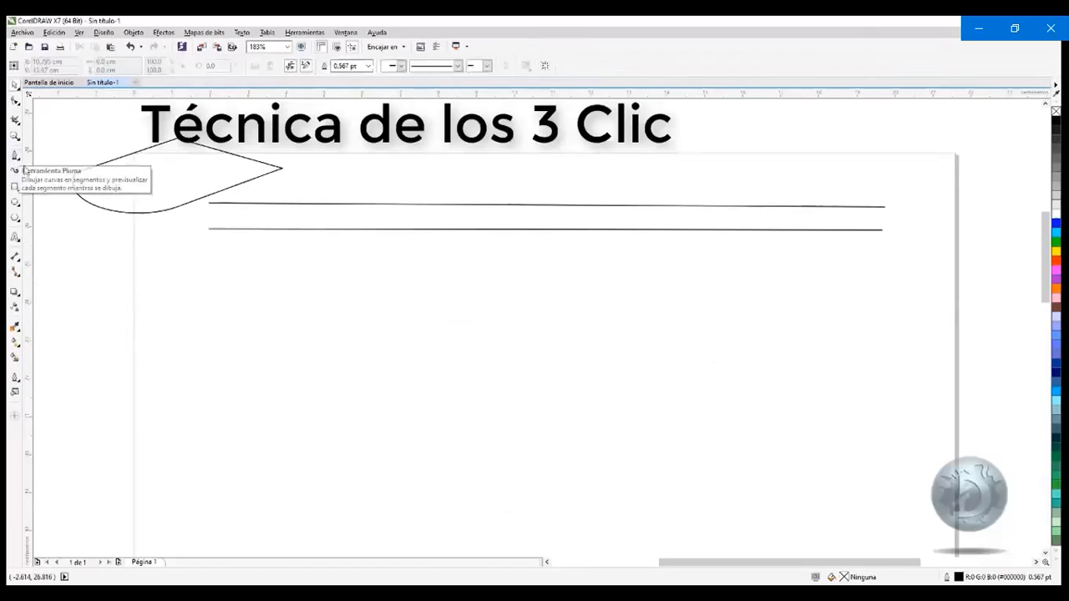
{"action": "left_click", "coordinate": [318, 388]}
{"action": "left_click_drag", "start_coordinate": [524, 321], "coordinate": [685, 371]}
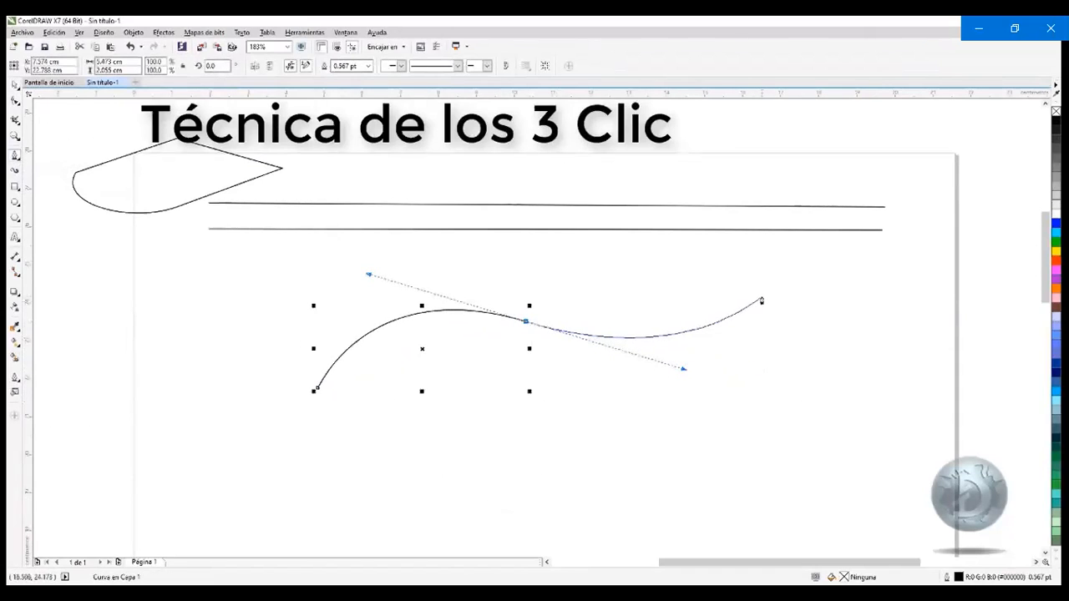
{"action": "mouse_move", "coordinate": [766, 280]}
{"action": "left_click_drag", "start_coordinate": [766, 281], "coordinate": [745, 330]}
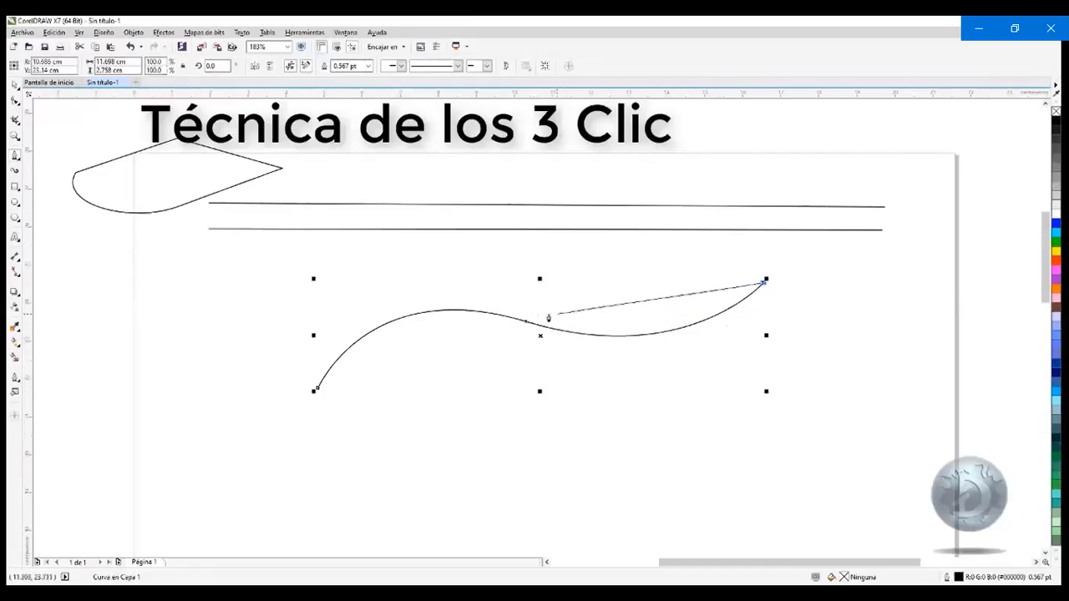
{"action": "left_click_drag", "start_coordinate": [528, 315], "coordinate": [394, 290]}
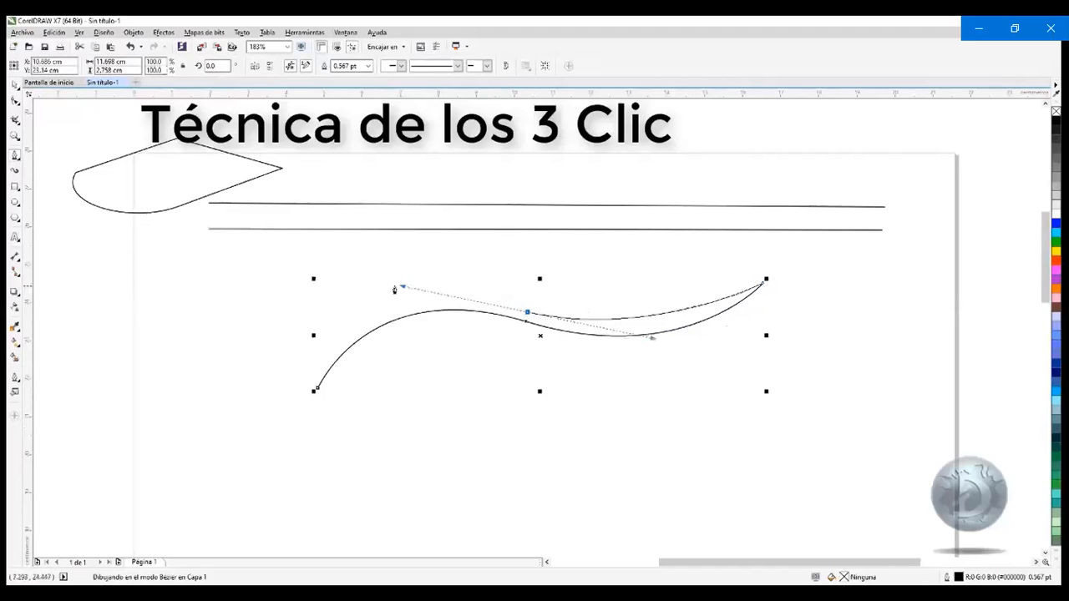
{"action": "left_click_drag", "start_coordinate": [394, 290], "coordinate": [352, 277]}
{"action": "left_click", "coordinate": [317, 390]}
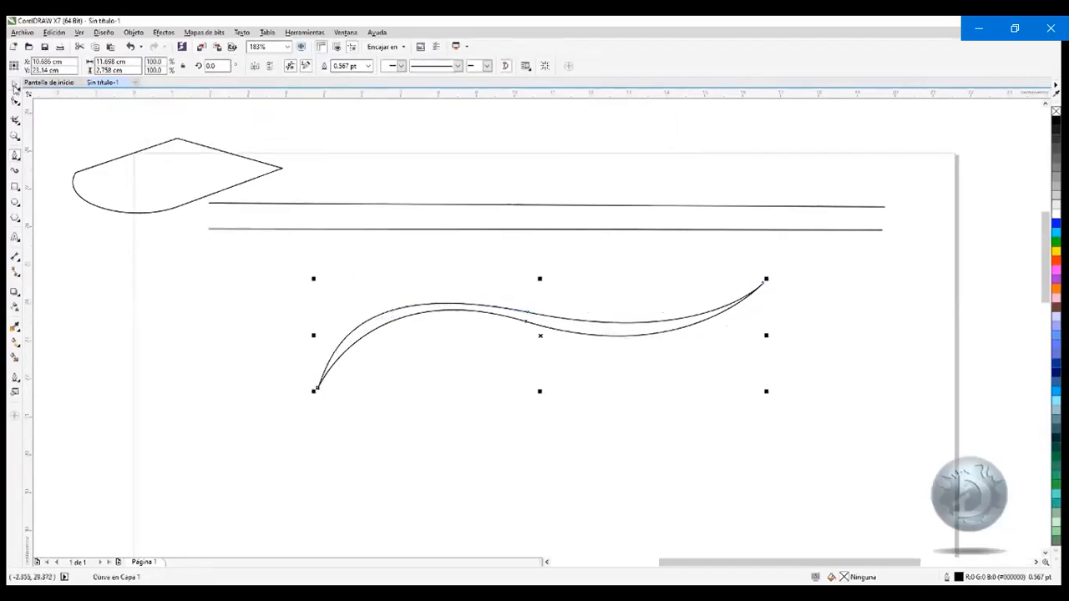
Reshape the ribbon's upper edge by moving its middle node slightly outward and lowering that node's right curve handle
{"action": "left_click", "coordinate": [15, 85]}
{"action": "double_click", "coordinate": [526, 315]}
{"action": "left_click_drag", "start_coordinate": [525, 312], "coordinate": [521, 313]}
{"action": "left_click_drag", "start_coordinate": [695, 344], "coordinate": [695, 357]}
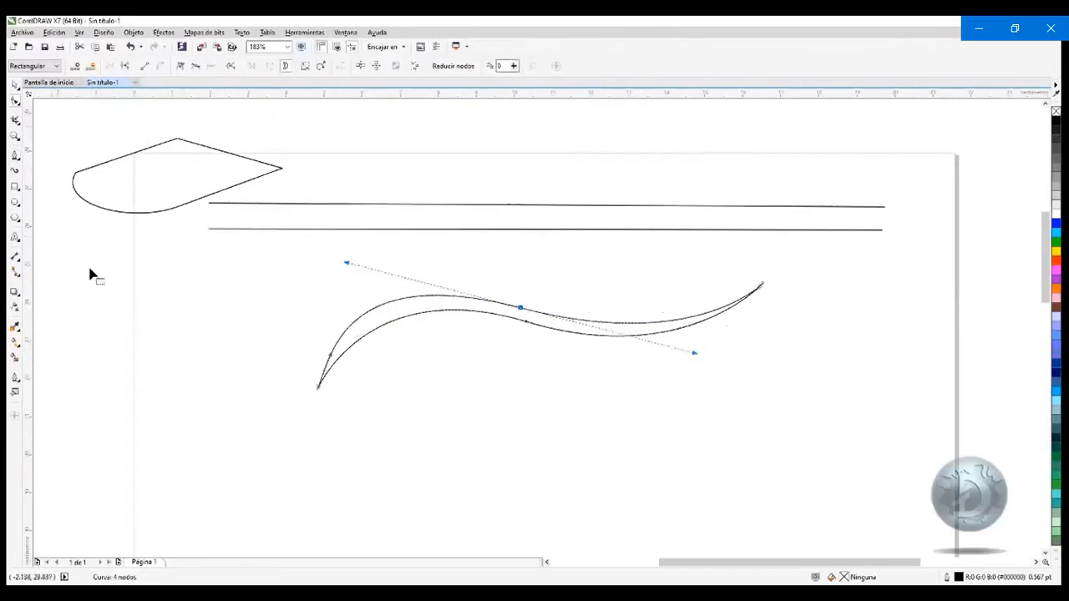
{"action": "left_click", "coordinate": [138, 333]}
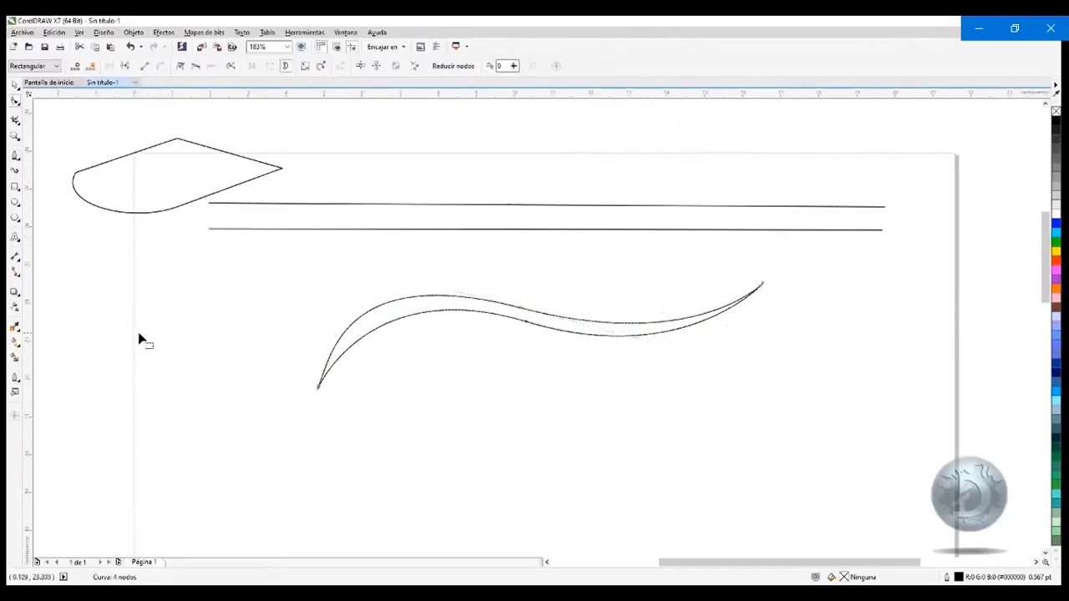
Draw a closed shape of straight and curved segments, about 8.9 by 3.6 cm, below the ribbon with the Pen tool
{"action": "left_click", "coordinate": [15, 155]}
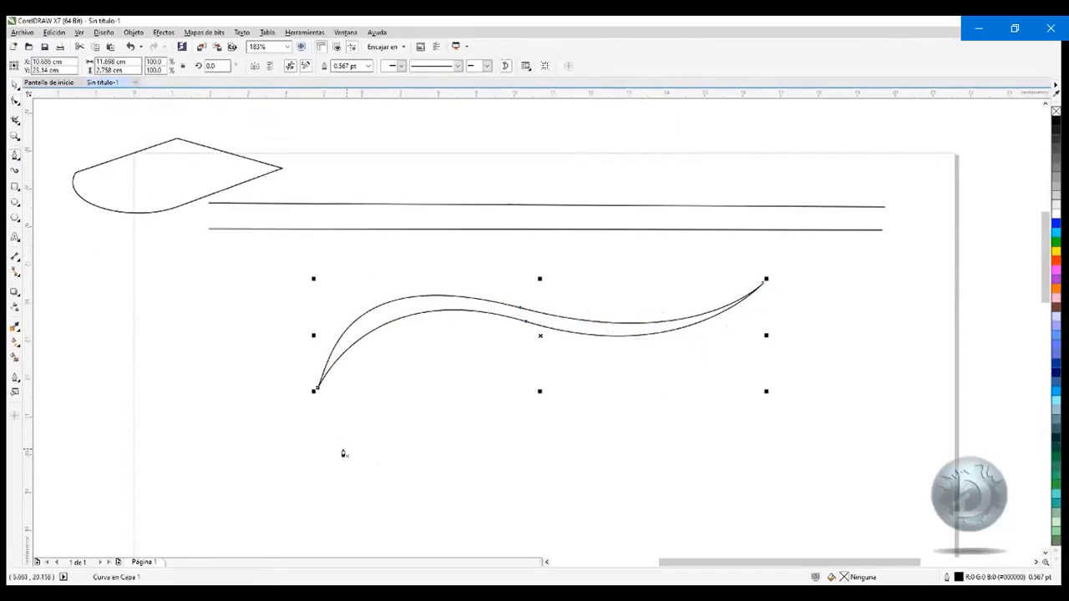
{"action": "left_click", "coordinate": [356, 483]}
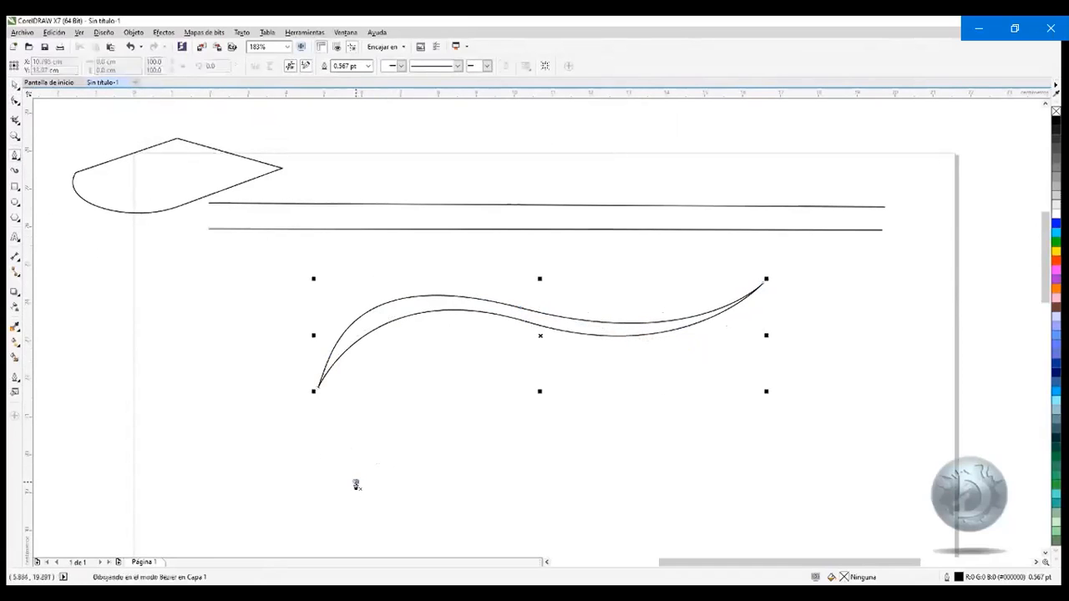
{"action": "left_click", "coordinate": [587, 422]}
{"action": "left_click", "coordinate": [588, 421]}
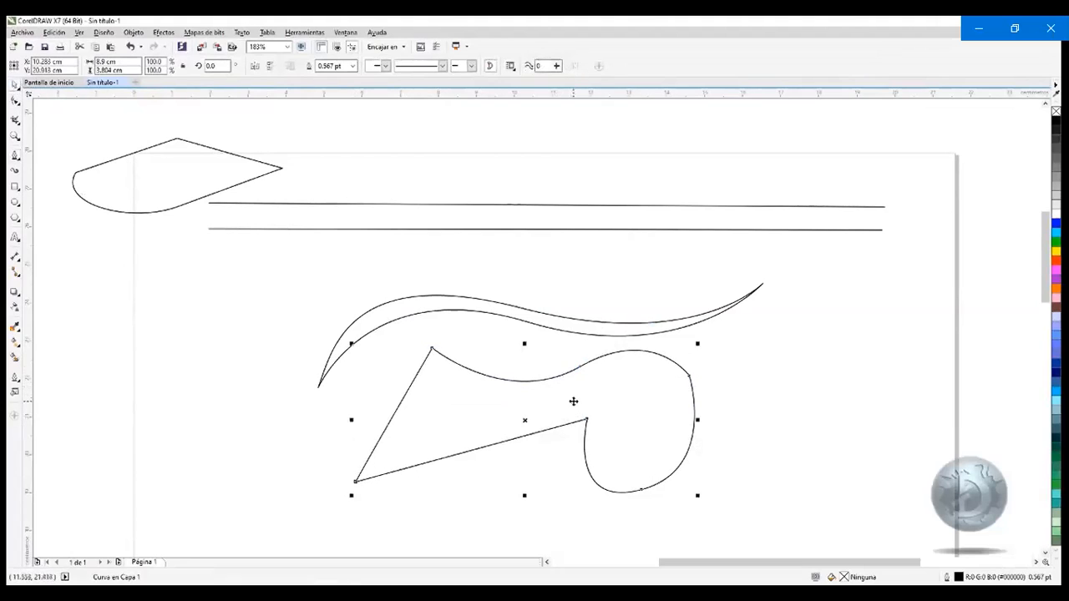
Delete the closed shape with mixed segments and the S-shaped ribbon
{"action": "key", "text": "Delete"}
{"action": "left_click", "coordinate": [553, 308]}
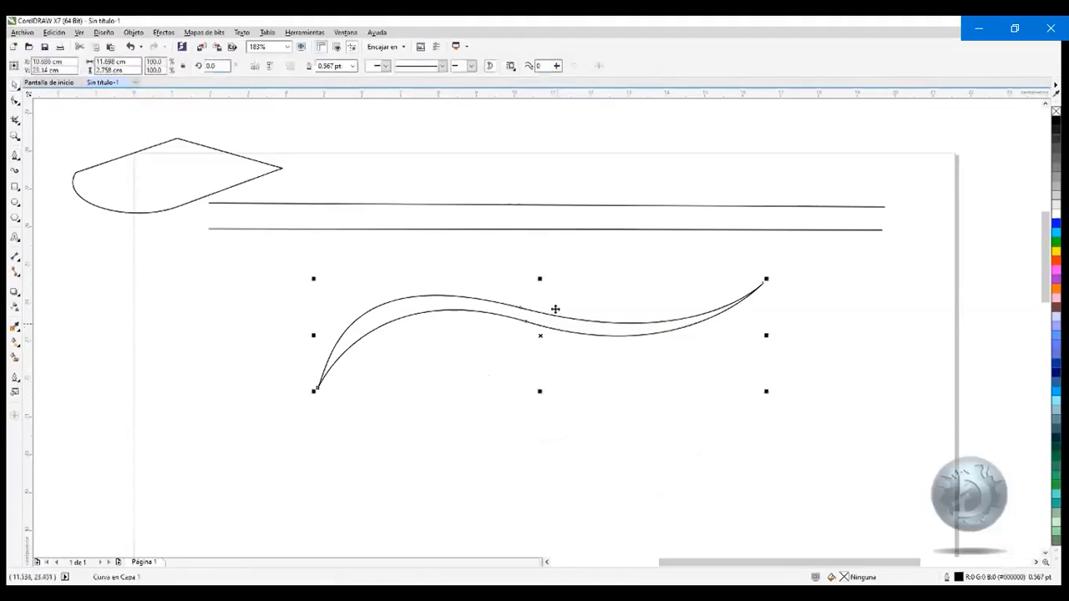
{"action": "key", "text": "Delete"}
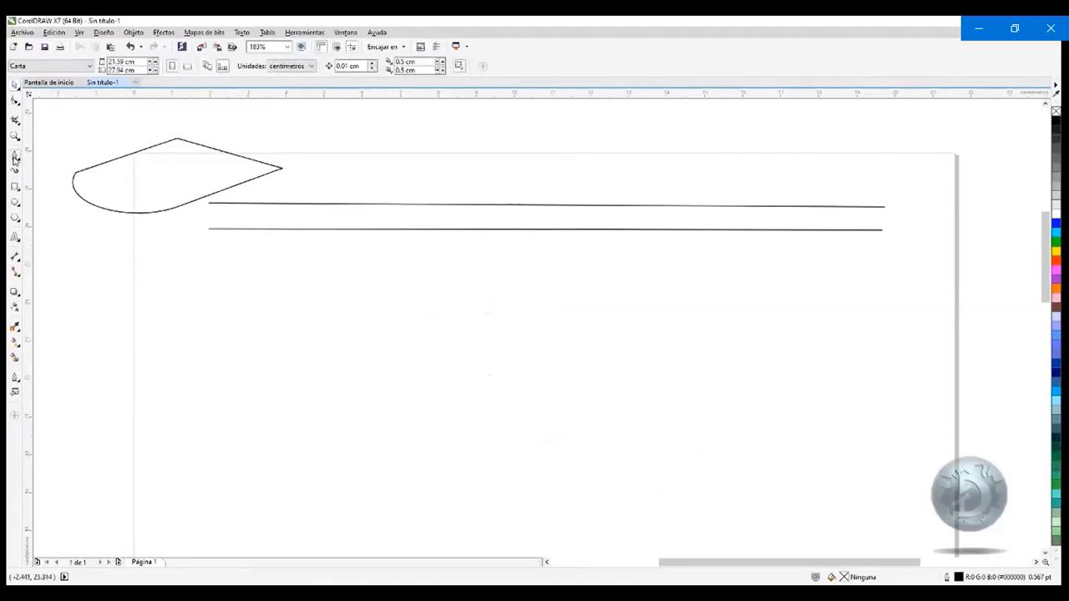
Start a new Pen tool curve below the straight lines, pulling the first node's handle diagonally up and to the right
{"action": "left_click", "coordinate": [15, 155]}
{"action": "left_click_drag", "start_coordinate": [486, 404], "coordinate": [654, 330]}
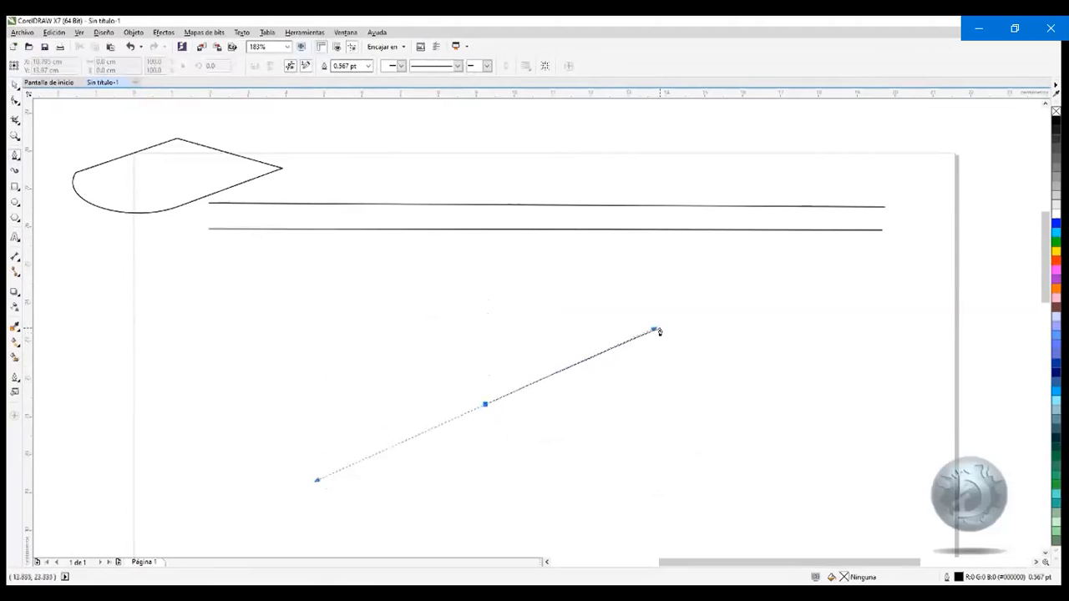
{"action": "left_click", "coordinate": [653, 331]}
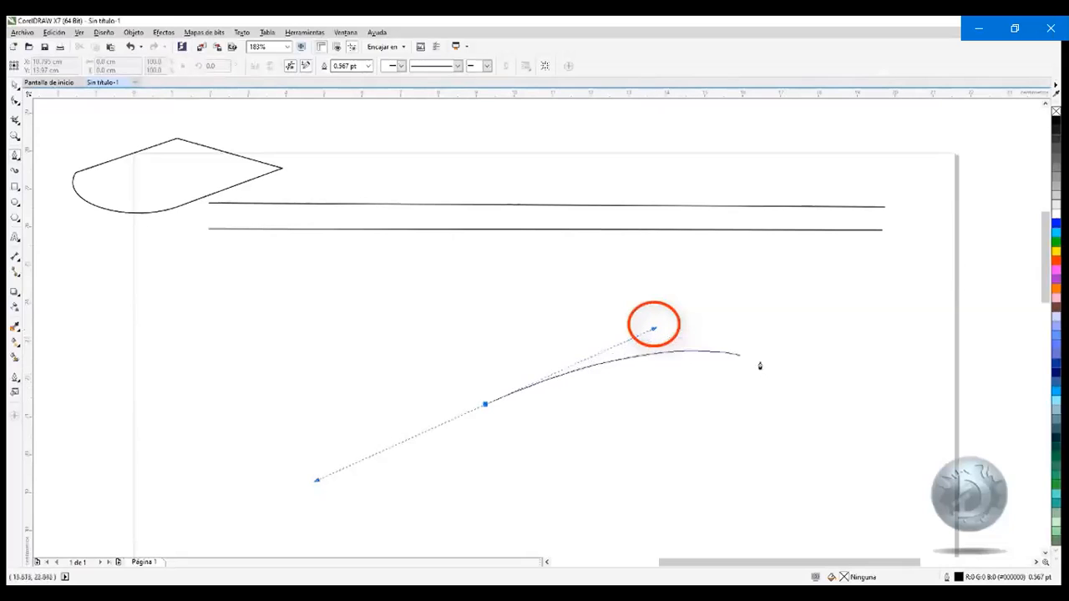
Take the Flash course video out of full-screen playback
{"action": "mouse_move", "coordinate": [897, 186]}
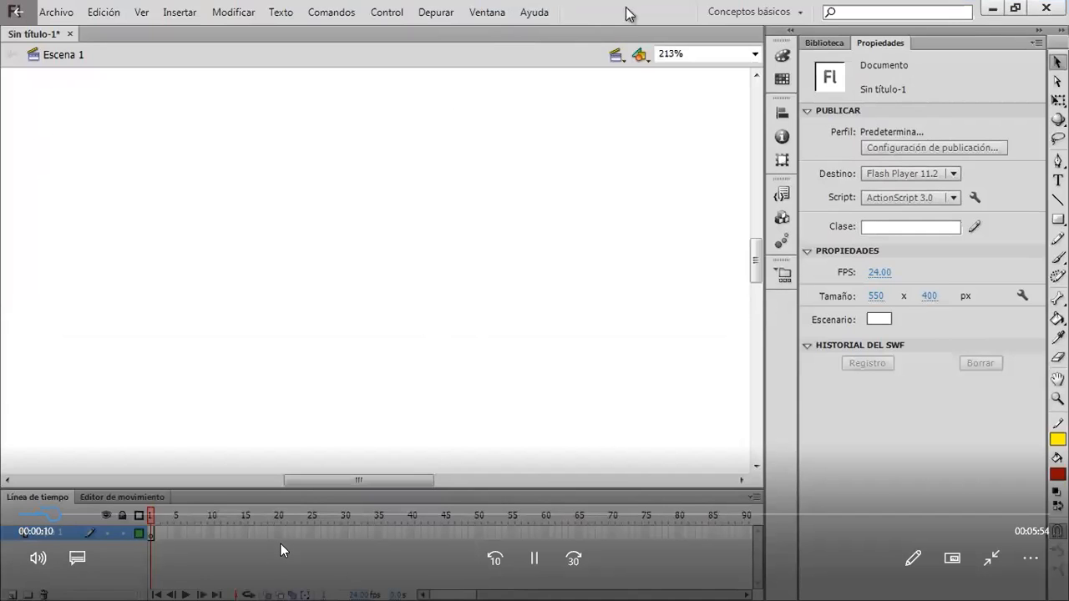
{"action": "left_click", "coordinate": [995, 565]}
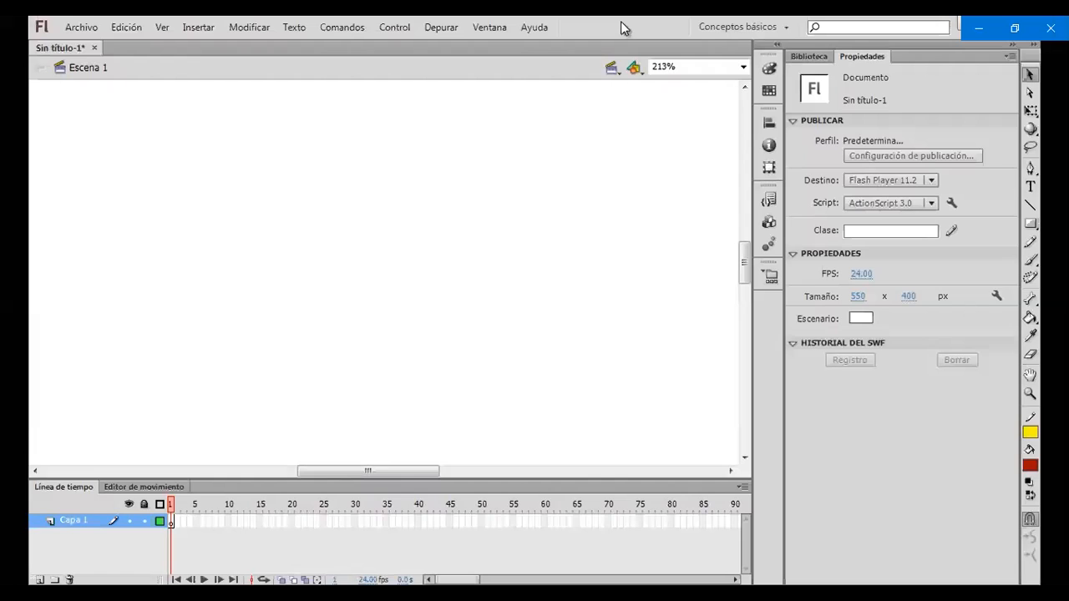
Draw a green freehand zigzag about 57 by 79 px beside the blue line with the Pencil tool
{"action": "left_click", "coordinate": [1030, 168]}
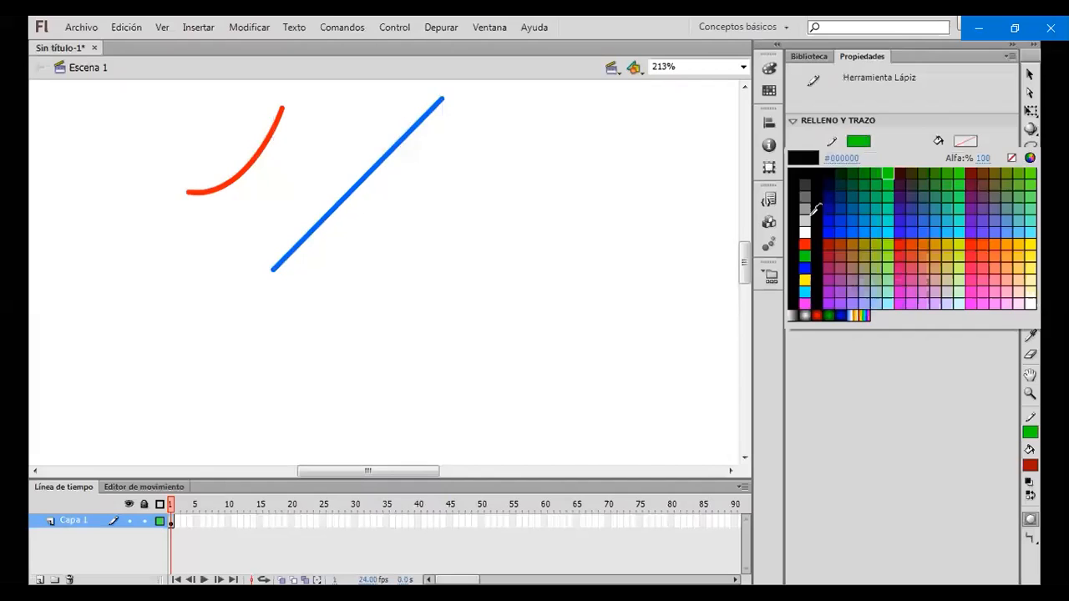
{"action": "left_click", "coordinate": [815, 120]}
{"action": "mouse_move", "coordinate": [605, 107]}
{"action": "left_mouse_down"}
{"action": "mouse_move", "coordinate": [562, 109]}
{"action": "mouse_move", "coordinate": [536, 132]}
{"action": "mouse_move", "coordinate": [590, 148]}
{"action": "mouse_move", "coordinate": [574, 171]}
{"action": "mouse_move", "coordinate": [513, 192]}
{"action": "mouse_move", "coordinate": [569, 200]}
{"action": "mouse_move", "coordinate": [541, 237]}
{"action": "mouse_move", "coordinate": [506, 236]}
{"action": "left_mouse_up"}
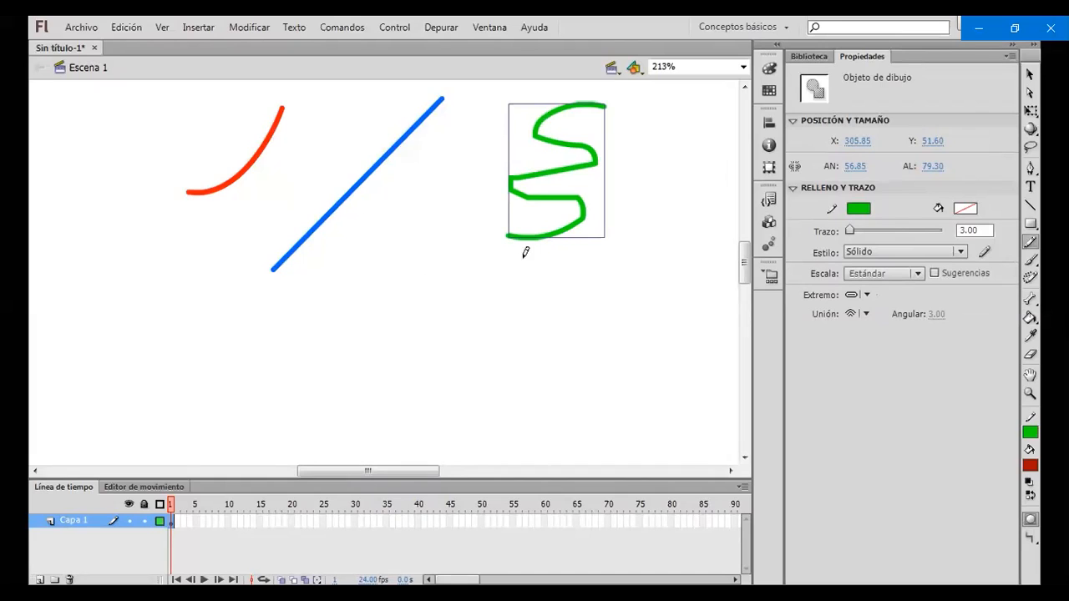
Set the green zigzag's stroke style to Discontinua and the red curve's stroke style to Con sombra
{"action": "left_click", "coordinate": [1030, 74]}
{"action": "left_click", "coordinate": [384, 156]}
{"action": "left_click", "coordinate": [259, 143]}
{"action": "left_click", "coordinate": [264, 145]}
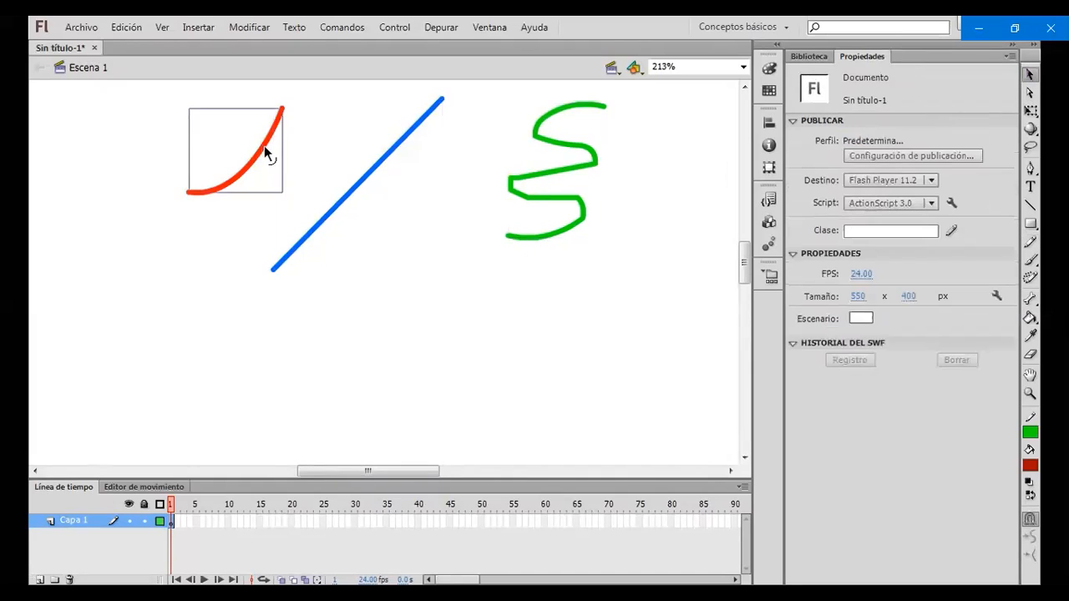
{"action": "left_click", "coordinate": [383, 158]}
{"action": "left_click", "coordinate": [555, 174]}
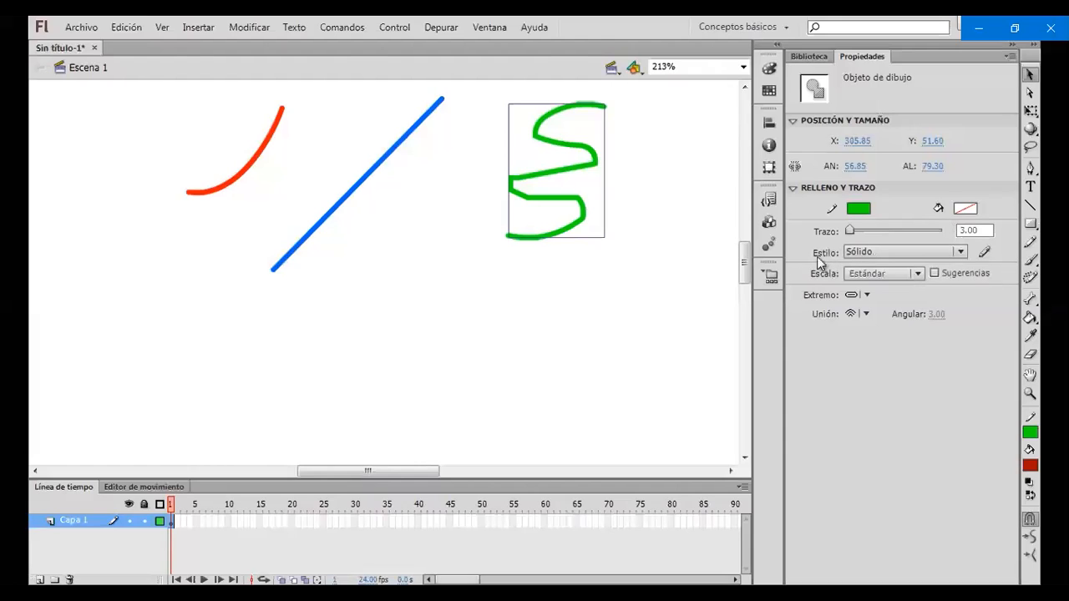
{"action": "left_click", "coordinate": [960, 252]}
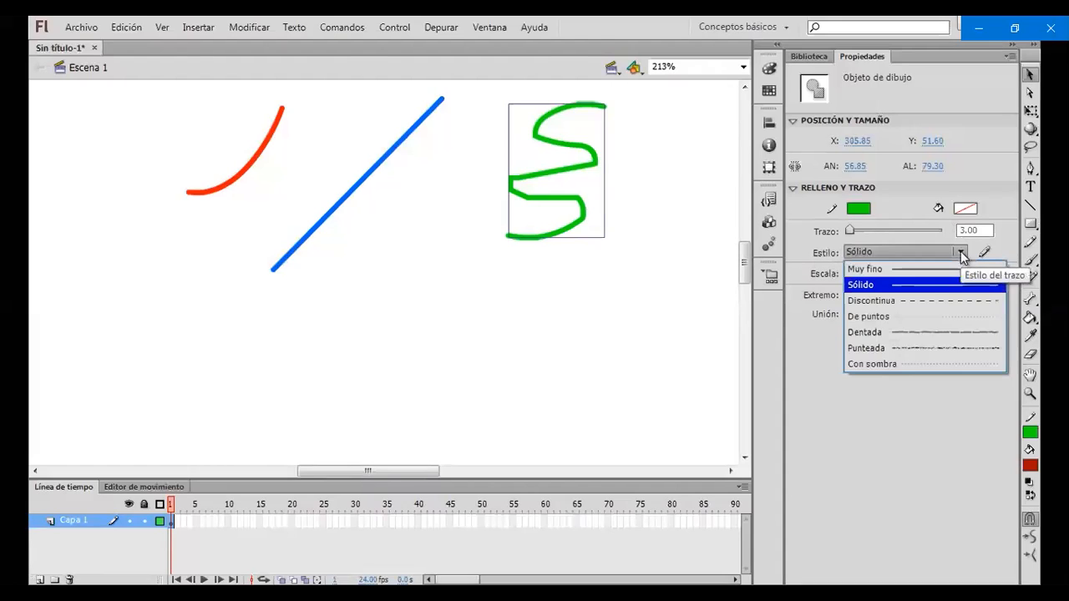
{"action": "left_click", "coordinate": [943, 301]}
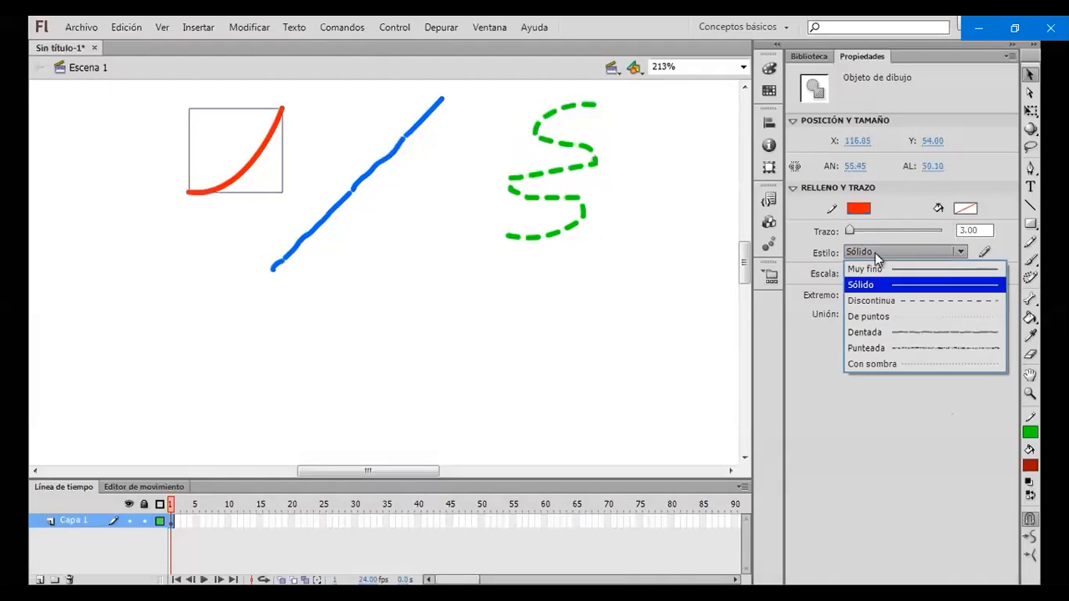
{"action": "left_click", "coordinate": [893, 368]}
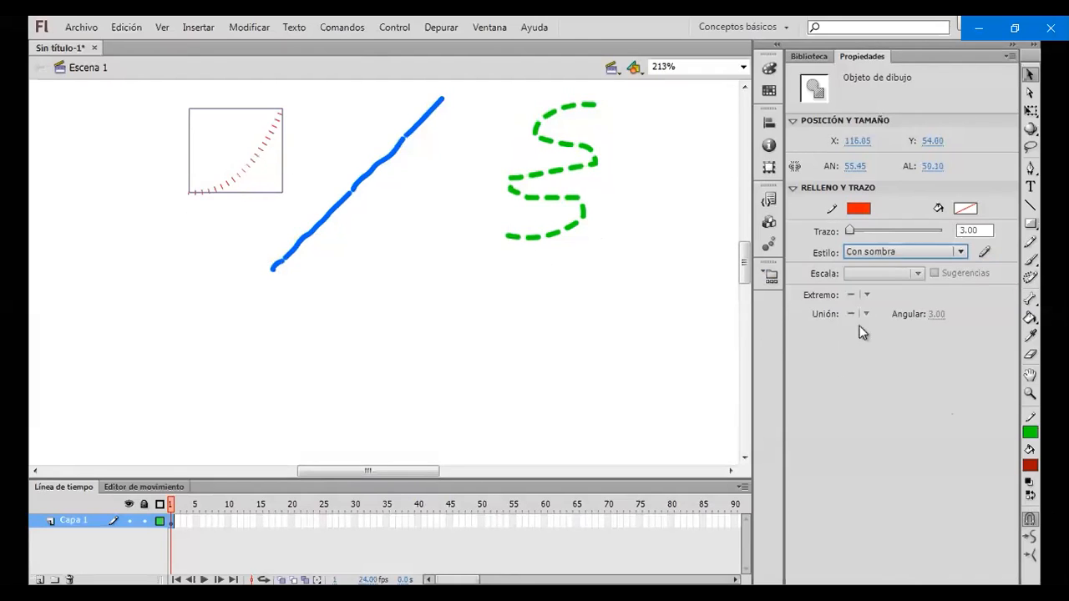
Draw a rectangle about 163 by 82 px below the blue line, with a red Muy fino outline and a #CCCCCC grey fill
{"action": "left_click", "coordinate": [1029, 224]}
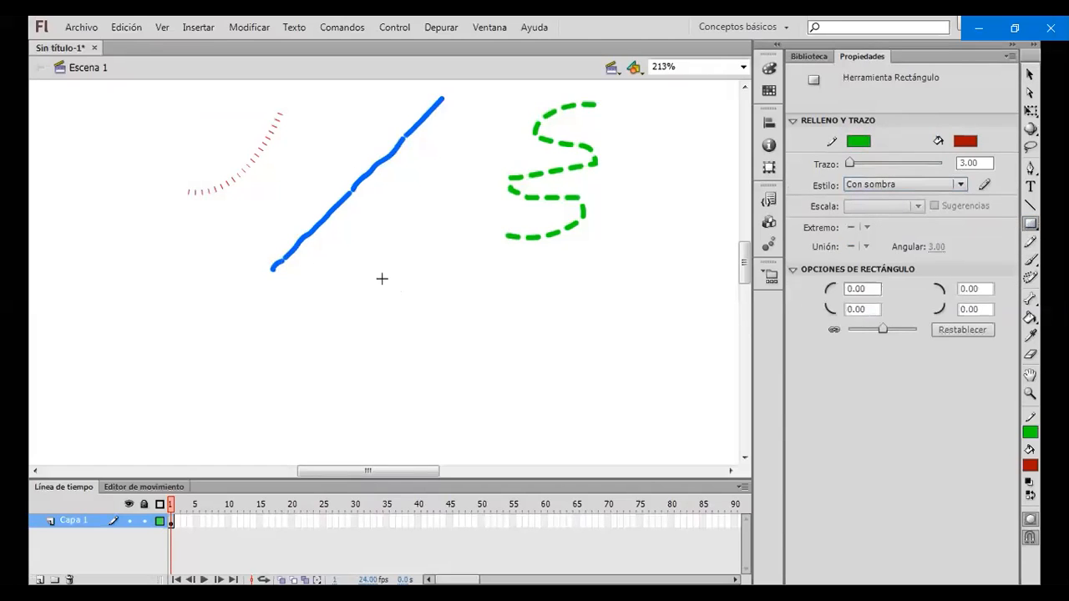
{"action": "left_click", "coordinate": [858, 140]}
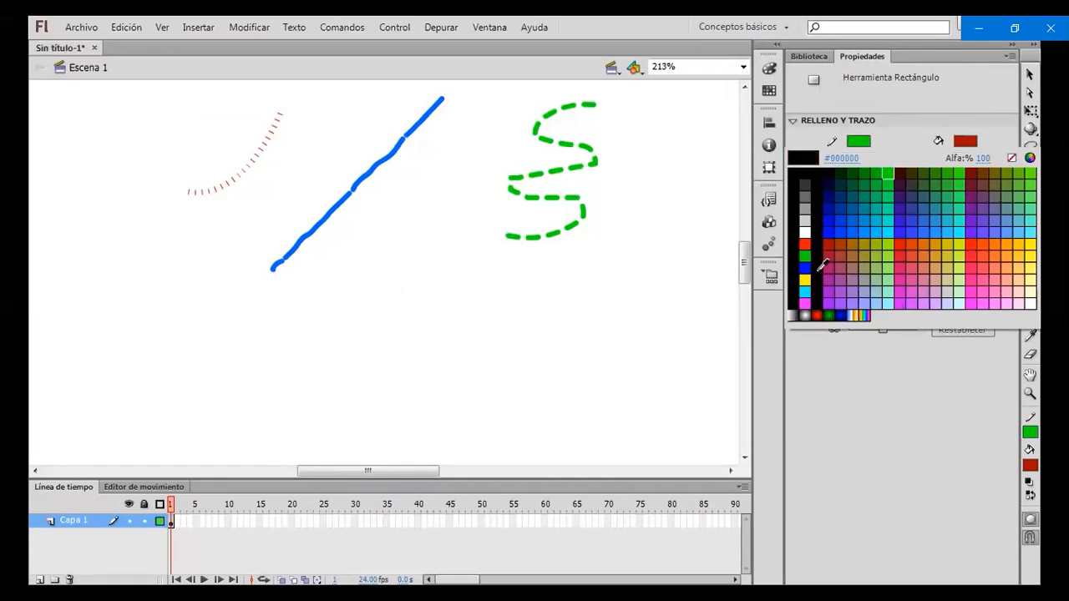
{"action": "left_click", "coordinate": [807, 242]}
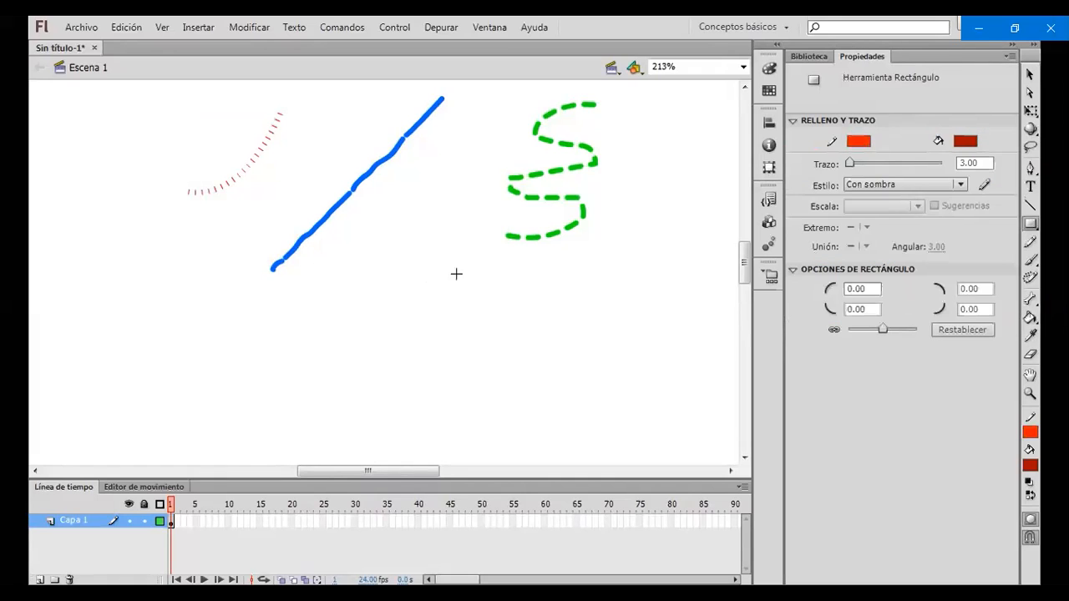
{"action": "left_click", "coordinate": [965, 142]}
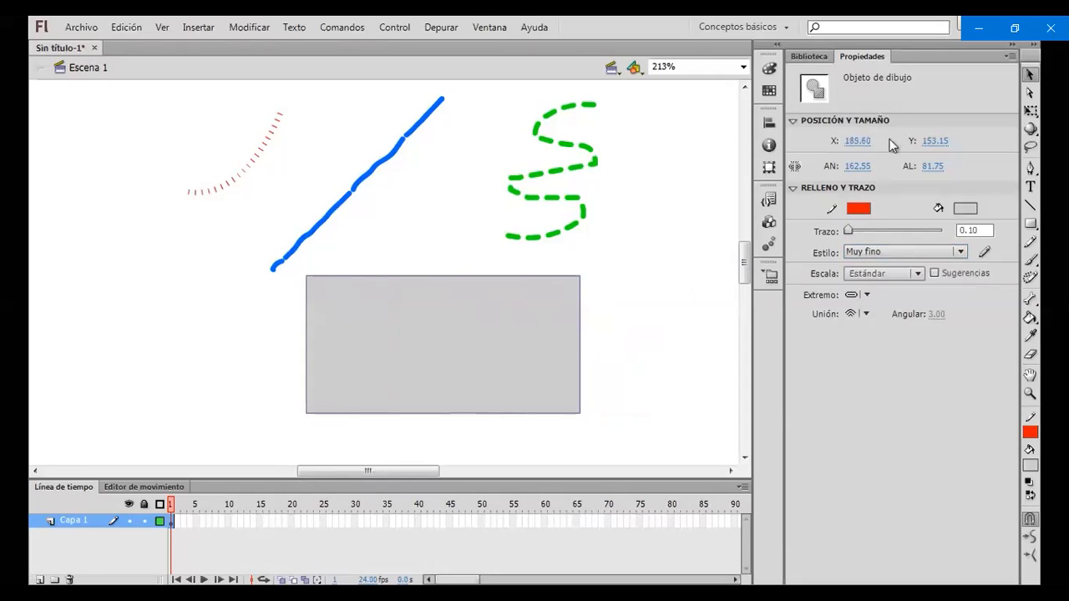
Recolour the rectangle's fill red and then a lighter orange-red
{"action": "left_click", "coordinate": [965, 208]}
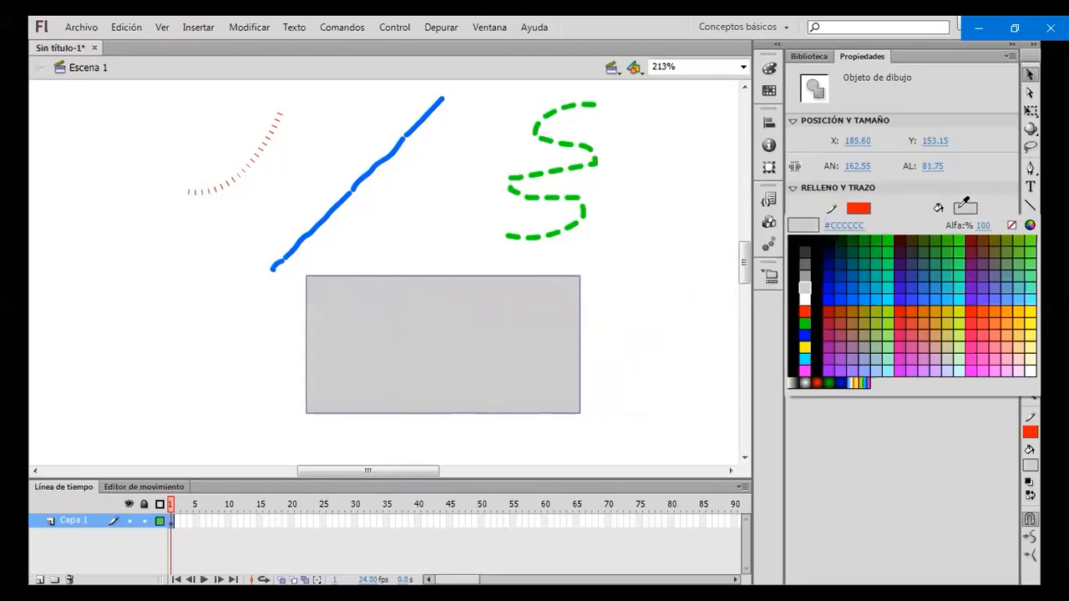
{"action": "left_click", "coordinate": [805, 310]}
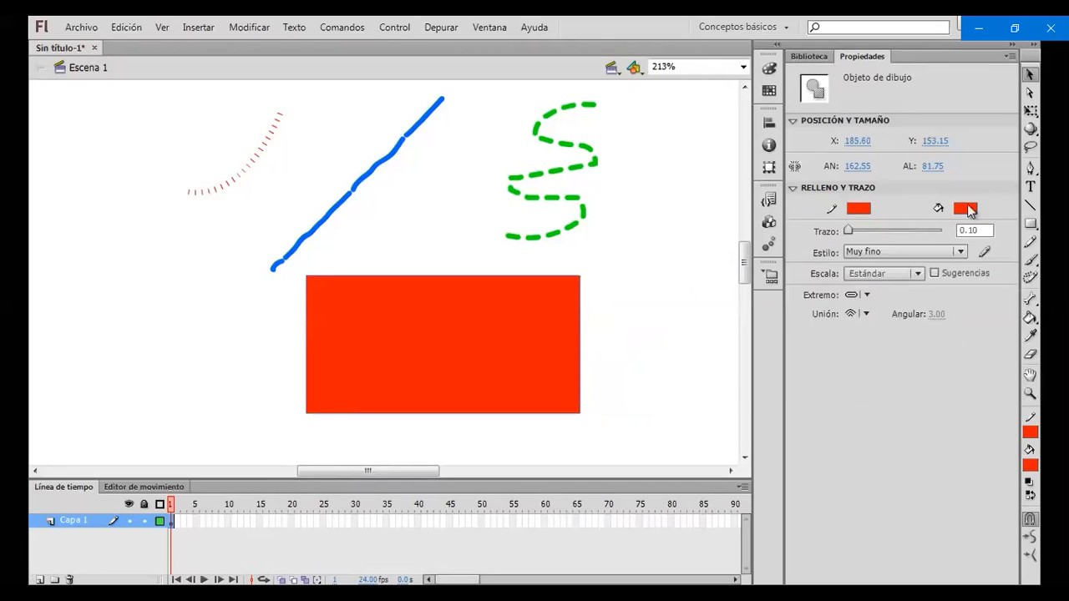
{"action": "left_click", "coordinate": [968, 209]}
{"action": "left_click", "coordinate": [926, 349]}
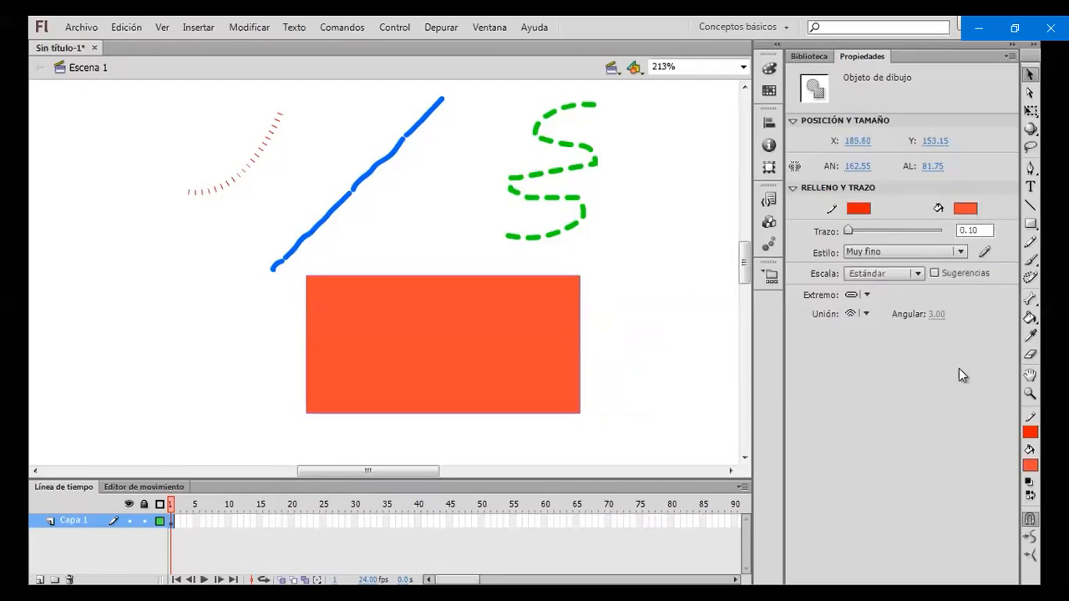
Switch the fill to the grey radial gradient and replace the rectangle with a new red-outlined one about 165 by 86 px
{"action": "left_click", "coordinate": [966, 208]}
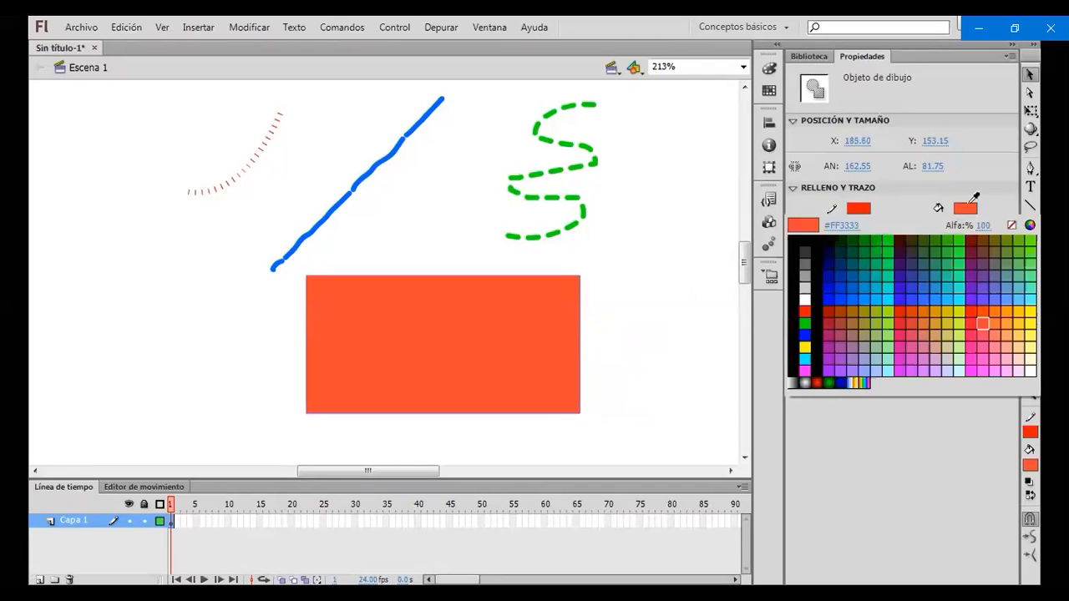
{"action": "left_click", "coordinate": [807, 383]}
{"action": "key", "text": "Delete"}
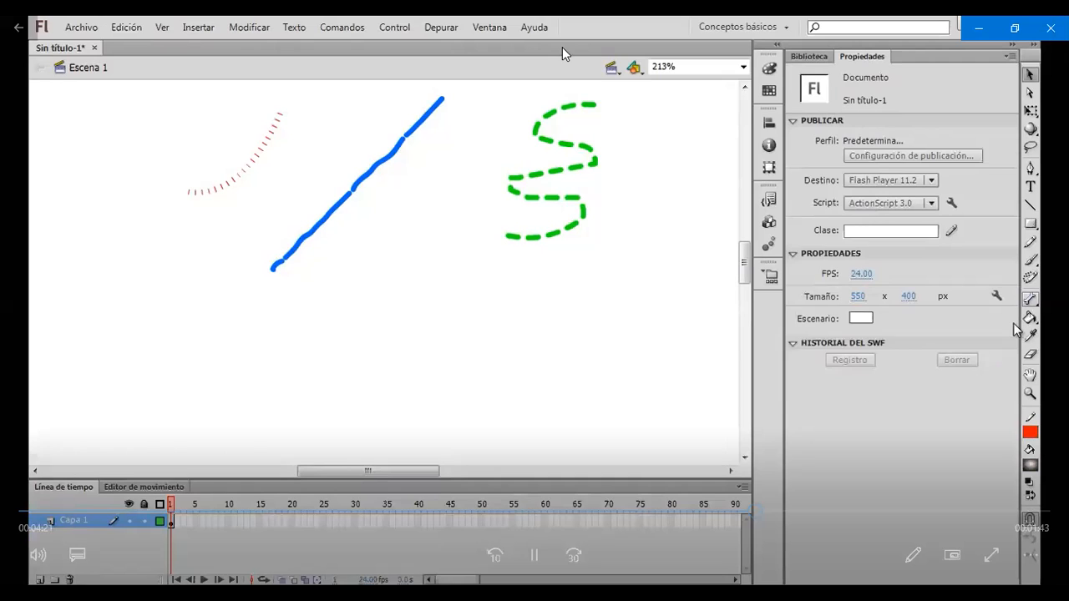
{"action": "left_click", "coordinate": [1031, 224]}
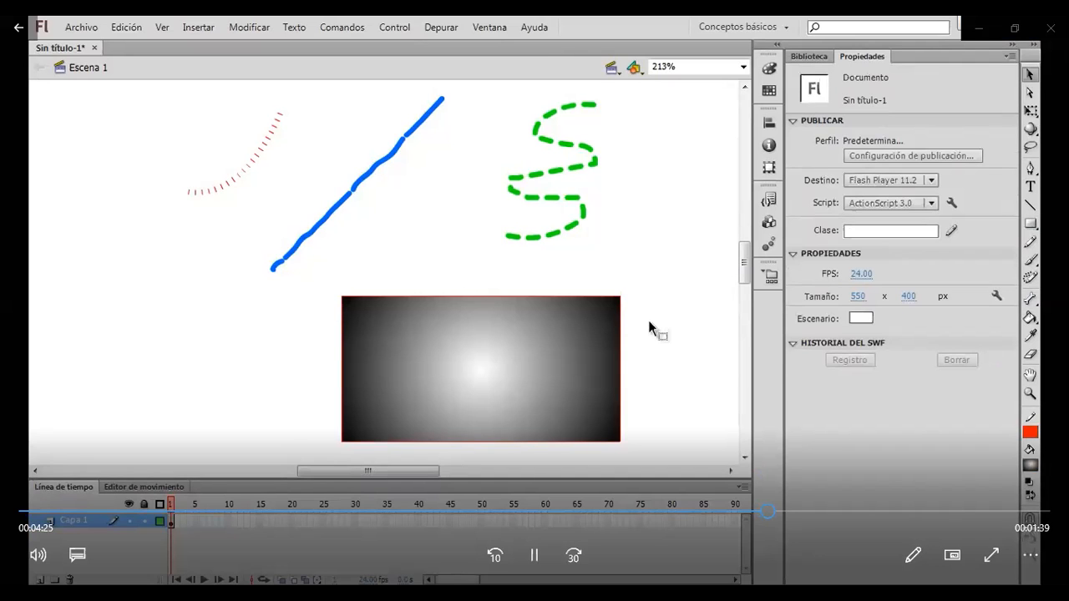
Delete the new rectangle's gradient fill and shift its remaining red outline about 20 px to the left
{"action": "left_click", "coordinate": [499, 352]}
{"action": "key", "text": "Delete"}
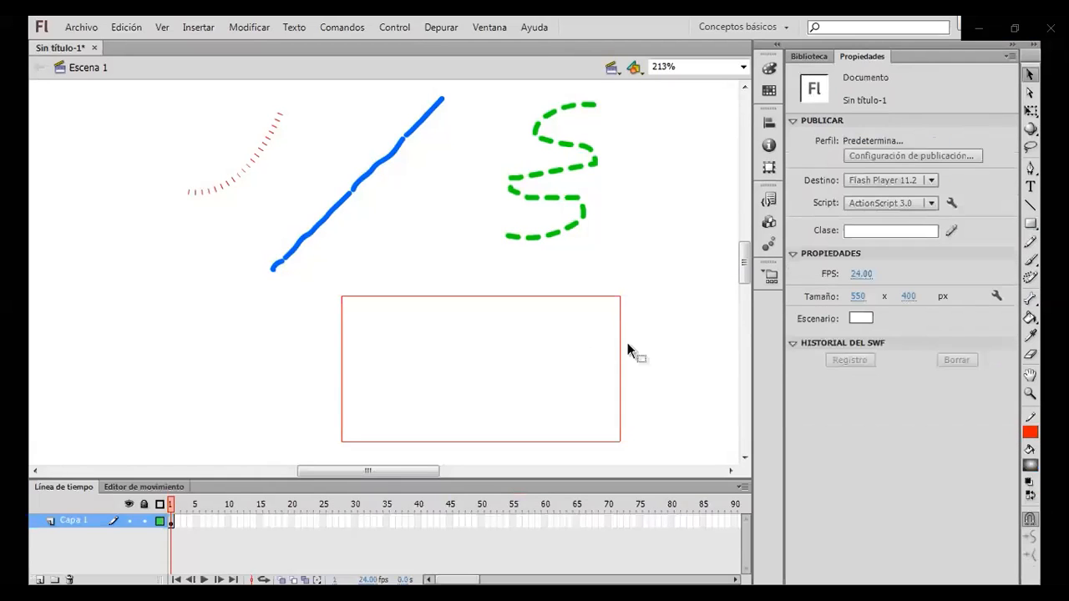
{"action": "left_click_drag", "start_coordinate": [652, 451], "coordinate": [284, 288]}
{"action": "left_click_drag", "start_coordinate": [551, 295], "coordinate": [516, 295]}
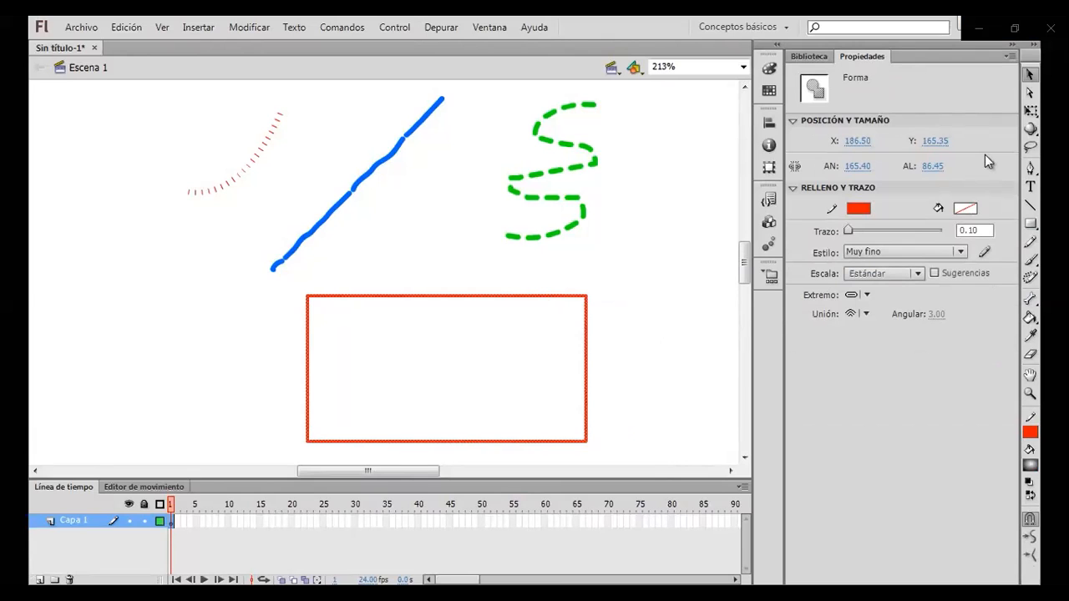
{"action": "left_click", "coordinate": [673, 349]}
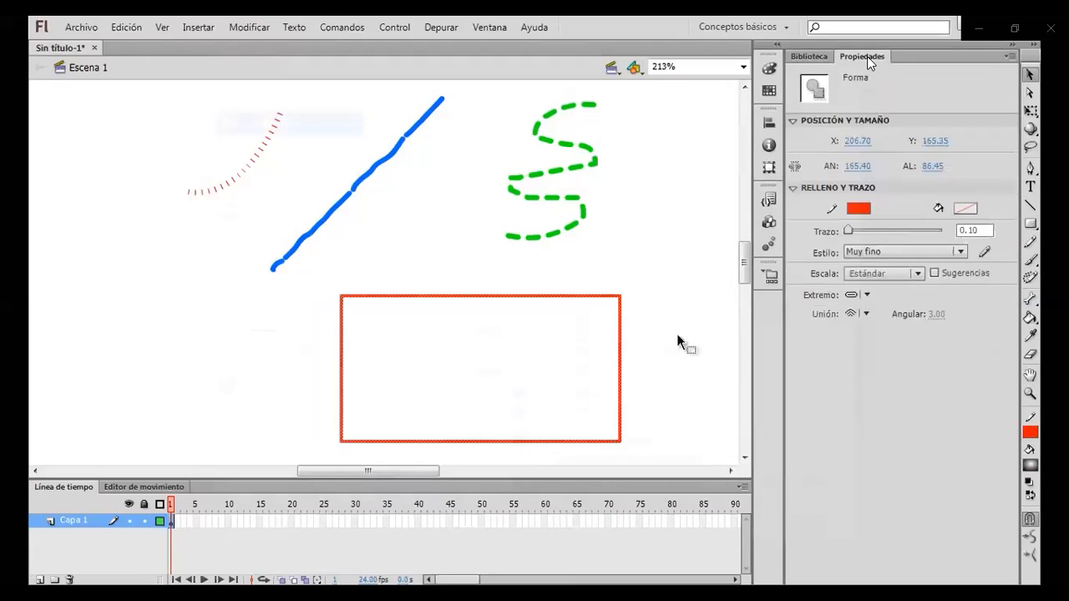
{"action": "left_click", "coordinate": [677, 335]}
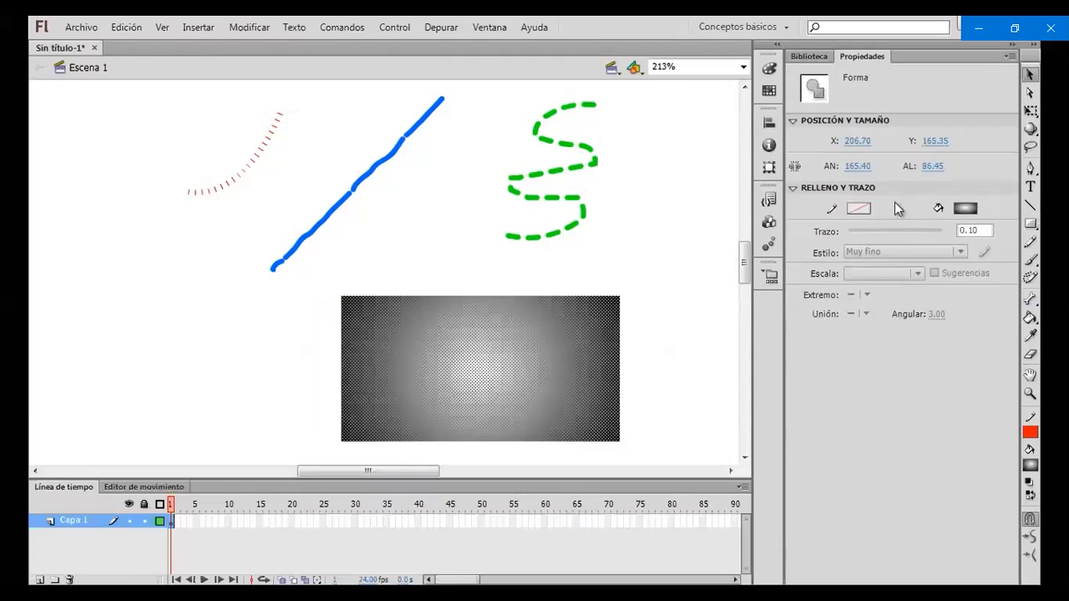
Try to give the outline-free gradient rectangle a stroke colour, and change its fill to red
{"action": "left_click", "coordinate": [857, 208]}
{"action": "left_click", "coordinate": [946, 299]}
{"action": "left_click", "coordinate": [963, 212]}
{"action": "left_click", "coordinate": [979, 322]}
{"action": "left_click", "coordinate": [914, 189]}
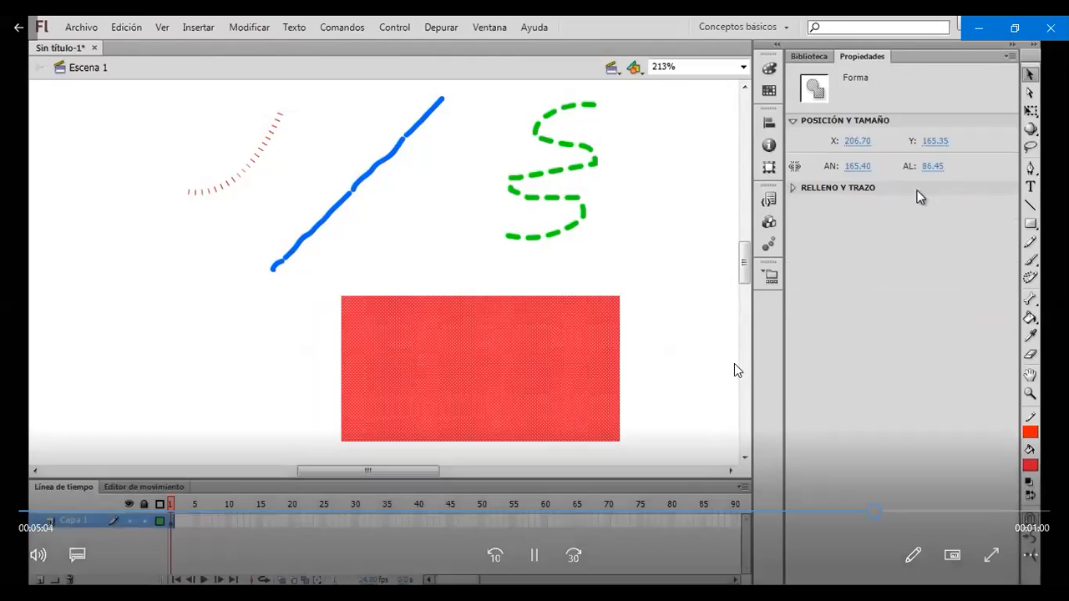
{"action": "left_click", "coordinate": [690, 364]}
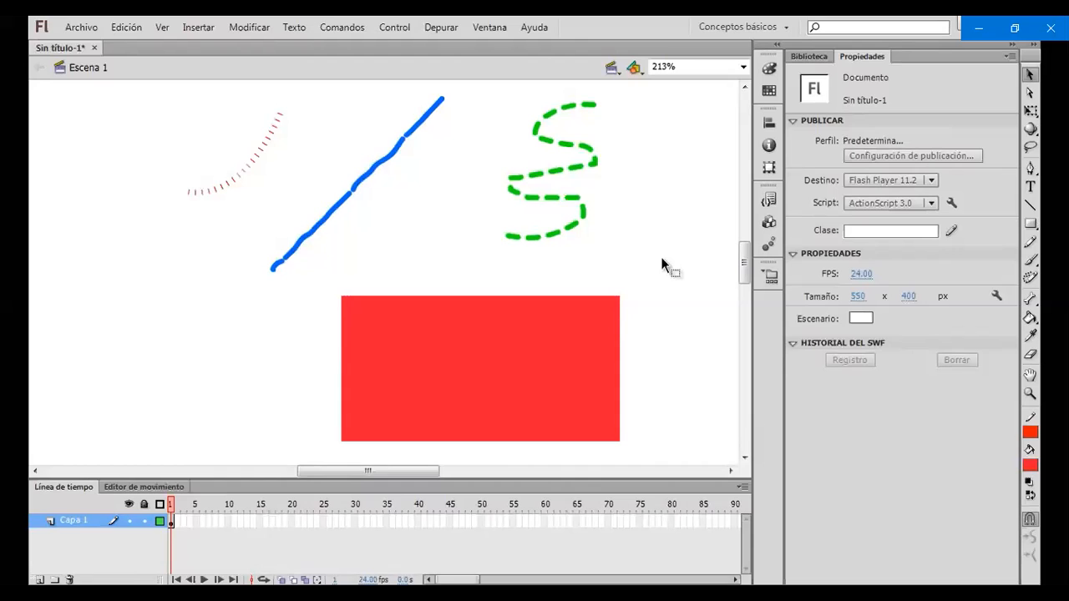
Take the Photoshop course video out of full-screen playback
{"action": "mouse_move", "coordinate": [713, 341]}
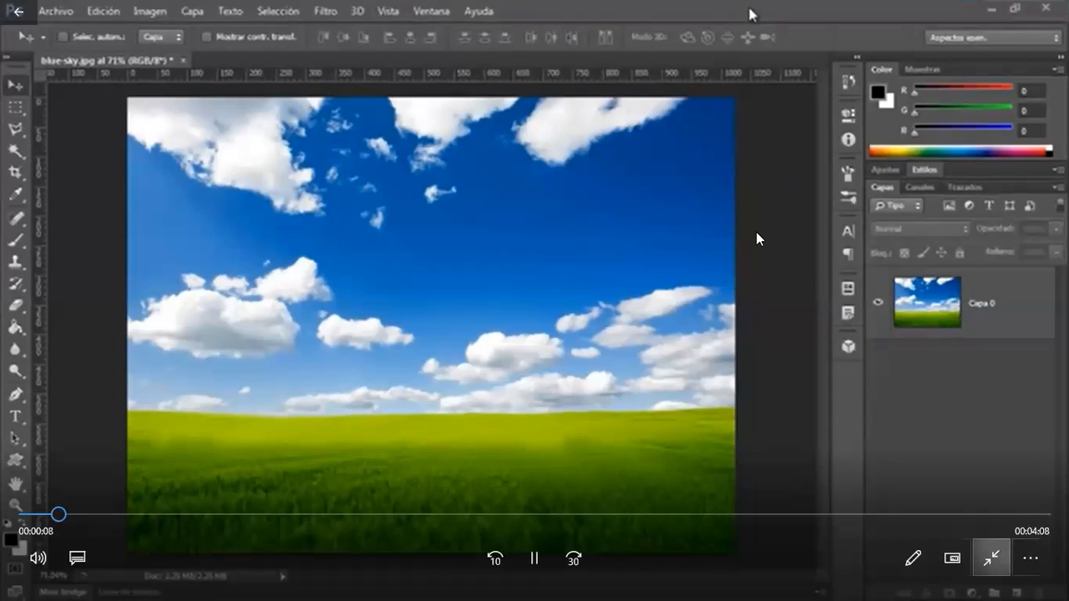
{"action": "left_click", "coordinate": [991, 558]}
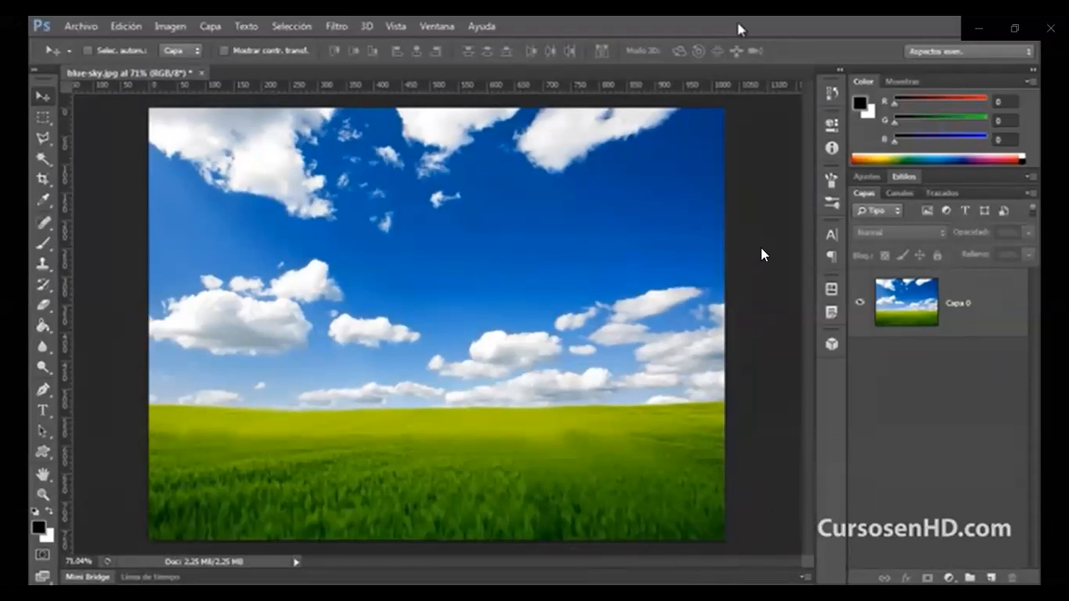
Draw a white heart custom shape about 280 by 289 px over the sky in the blue-sky.jpg photo
{"action": "mouse_move", "coordinate": [680, 244]}
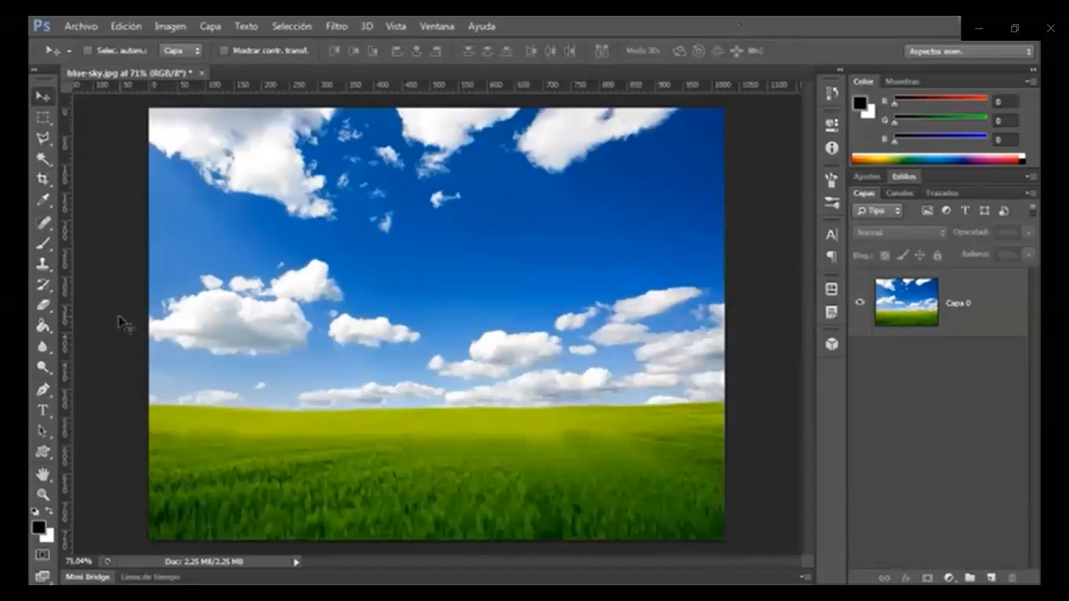
{"action": "left_click", "coordinate": [43, 452]}
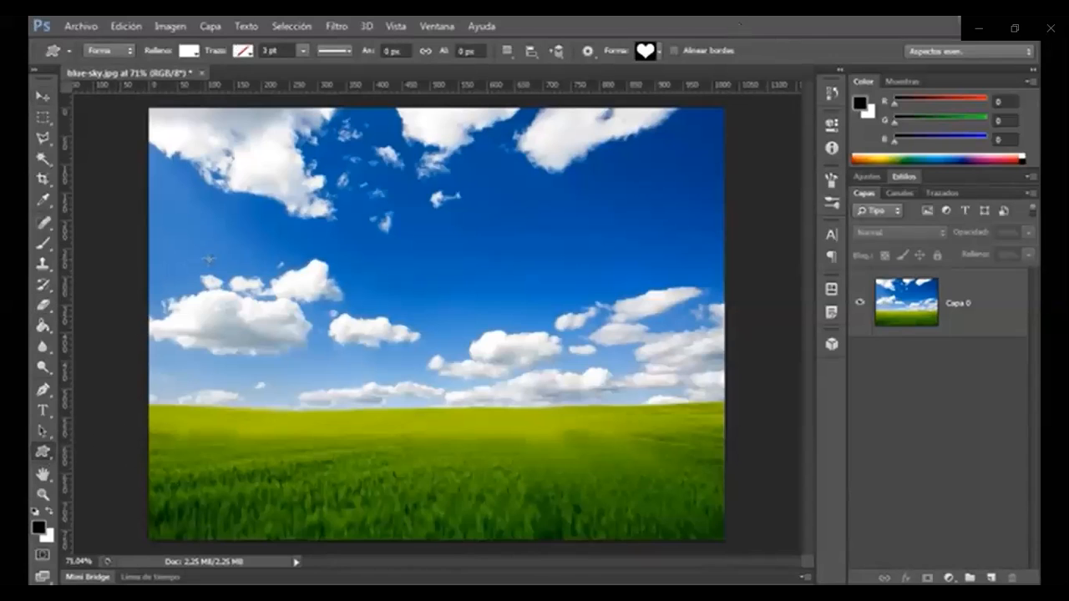
{"action": "left_click_drag", "start_coordinate": [372, 197], "coordinate": [532, 357]}
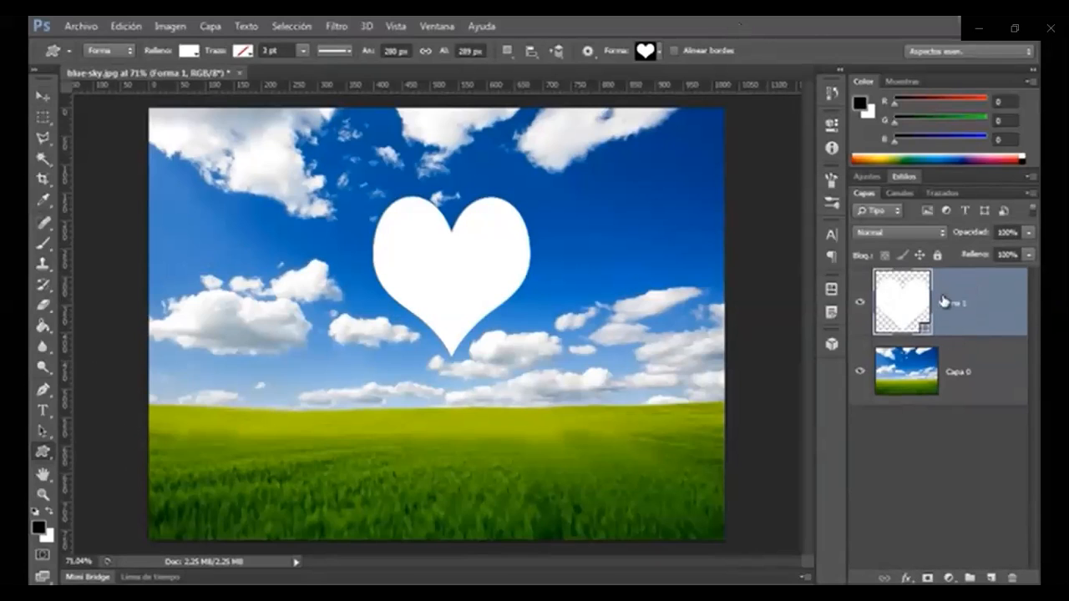
Move the heart layer below the Capa 0 photo layer and clip the photo to the heart
{"action": "left_click", "coordinate": [972, 382]}
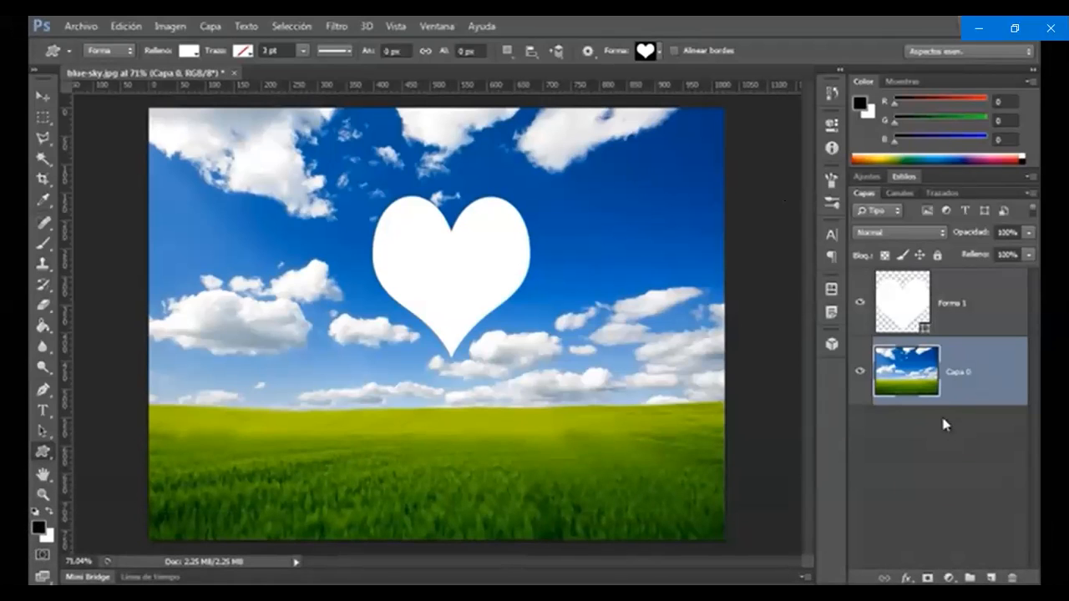
{"action": "left_click", "coordinate": [959, 294]}
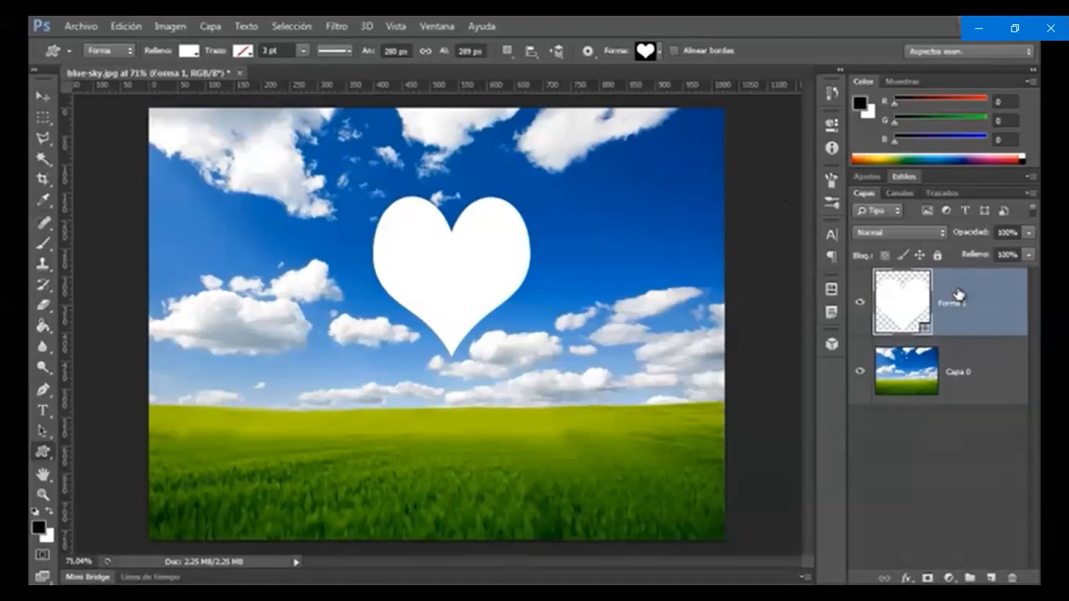
{"action": "left_click_drag", "start_coordinate": [964, 308], "coordinate": [964, 405]}
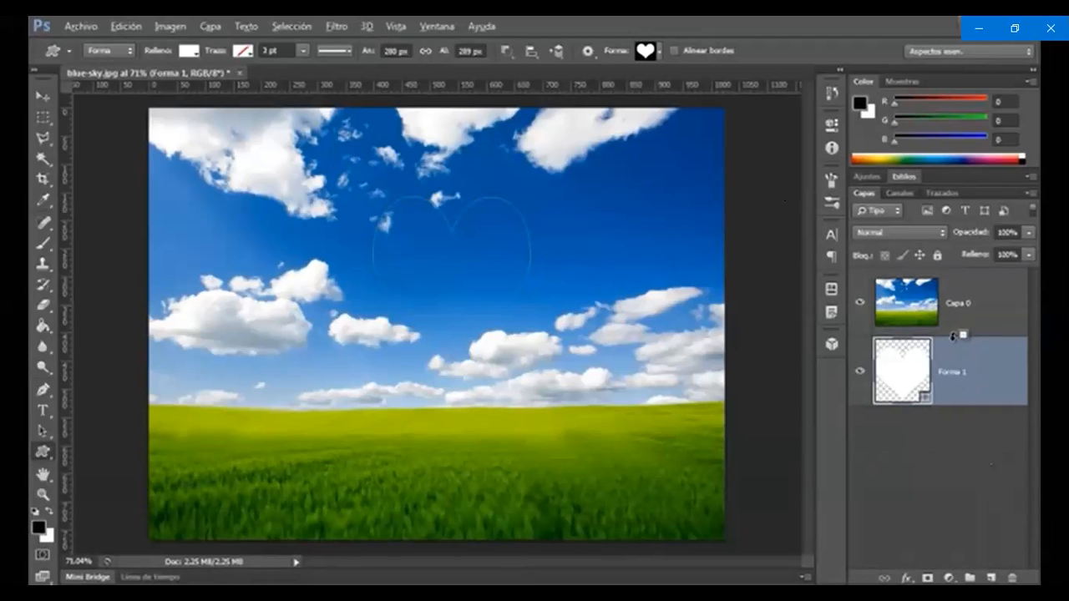
{"action": "left_click", "coordinate": [953, 335], "text": "alt"}
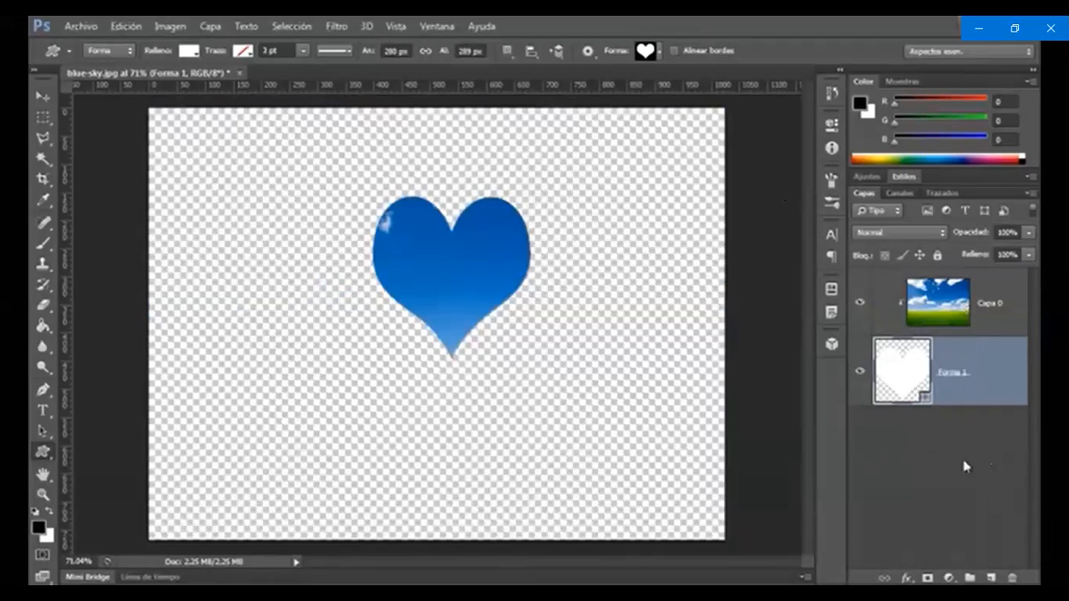
Move the heart shape down with the Move tool so it frames the photo's clouds and grass horizon
{"action": "left_click", "coordinate": [993, 306]}
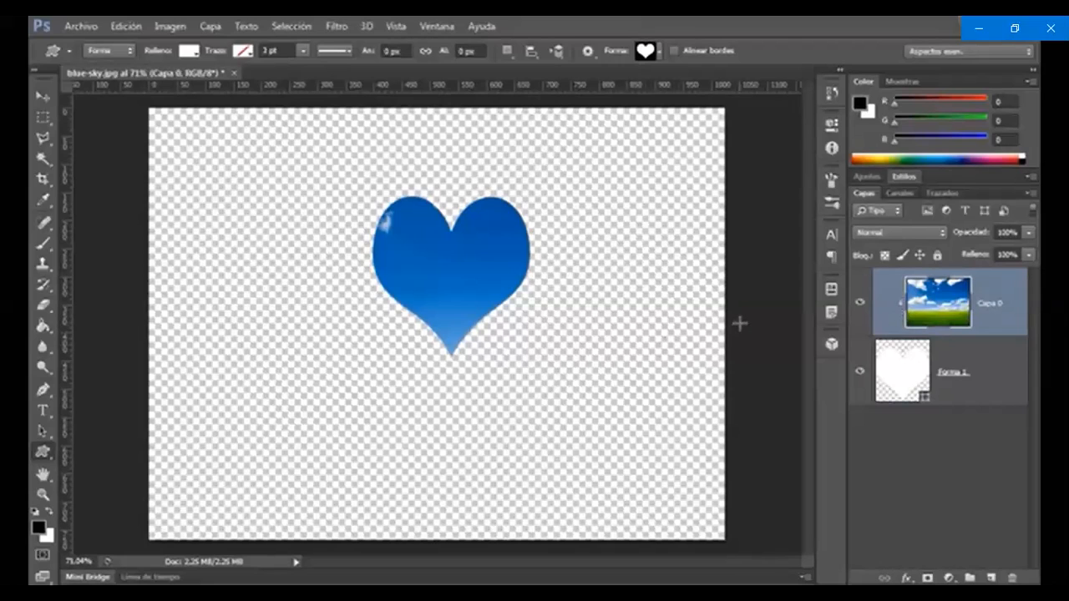
{"action": "key", "text": "v"}
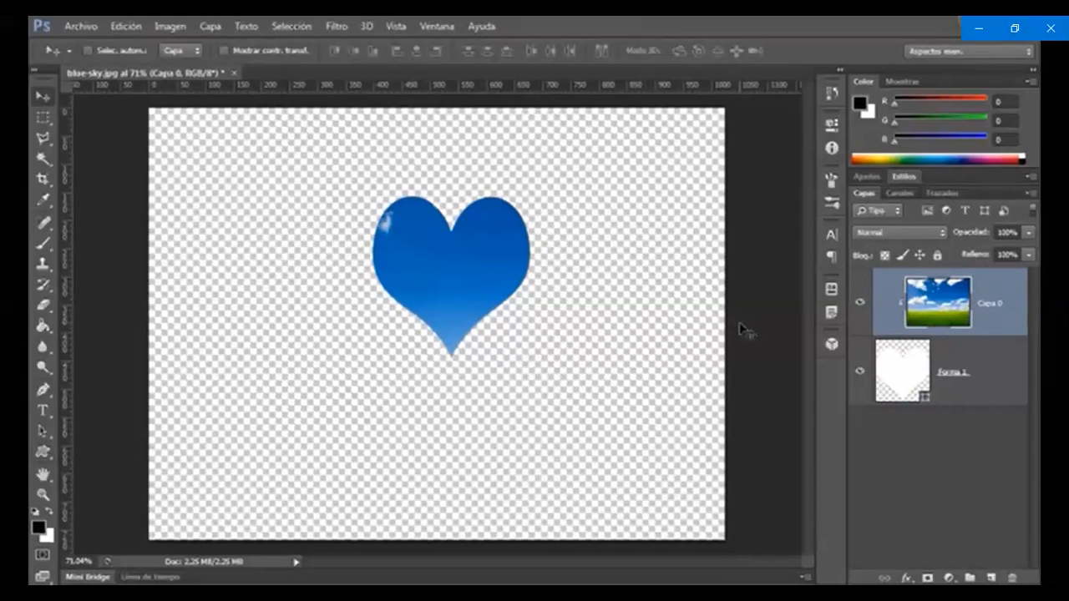
{"action": "left_click", "coordinate": [986, 377]}
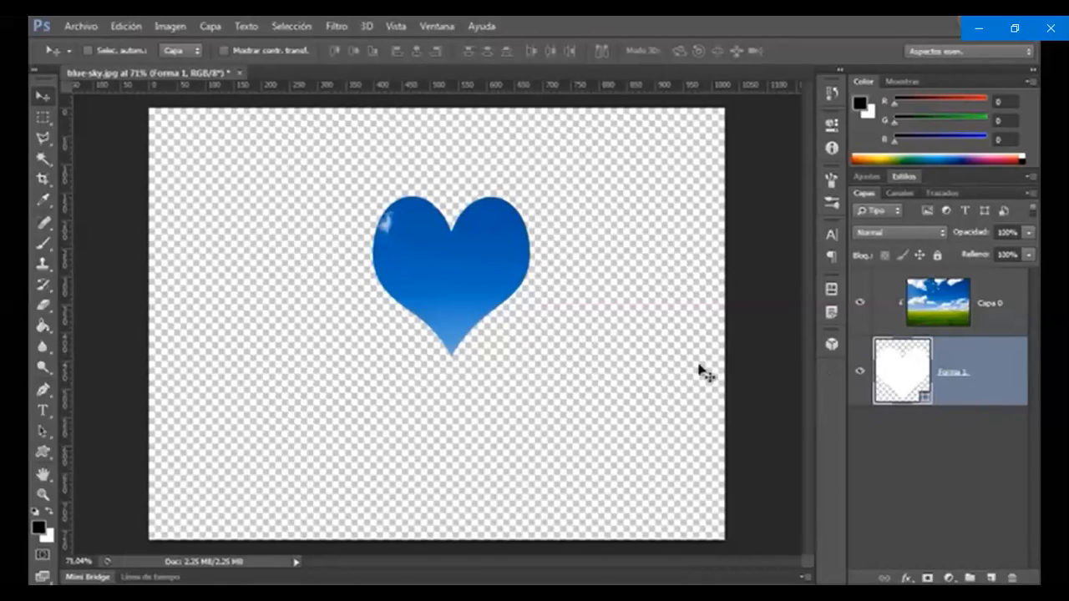
{"action": "left_click_drag", "start_coordinate": [496, 268], "coordinate": [624, 395]}
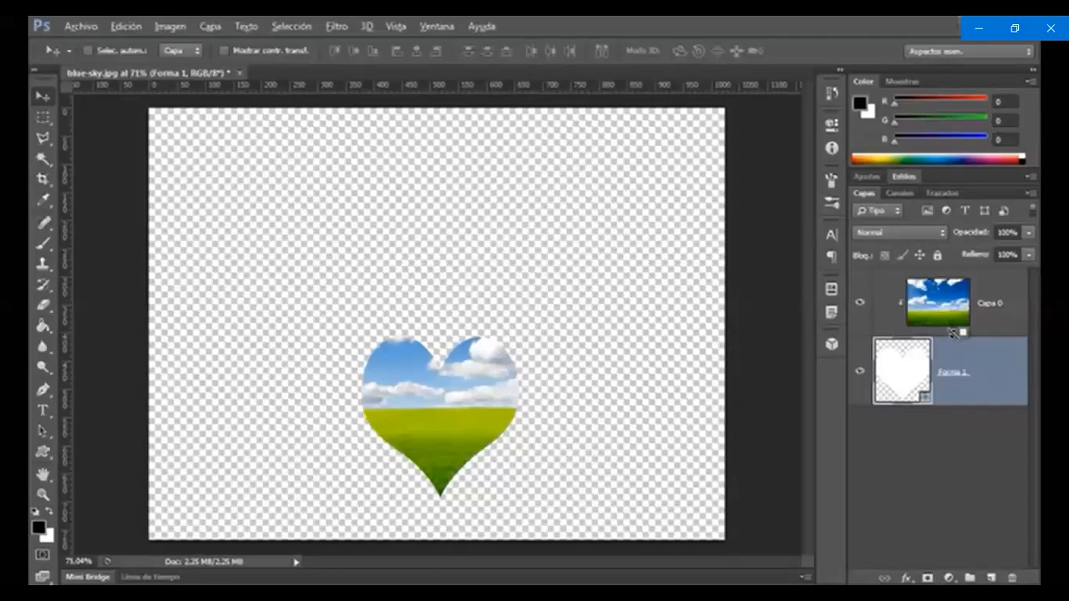
Release the photo's clipping mask and recreate it on the Capa 0 layer with Crear máscara de recorte
{"action": "left_click", "coordinate": [952, 333], "text": "alt"}
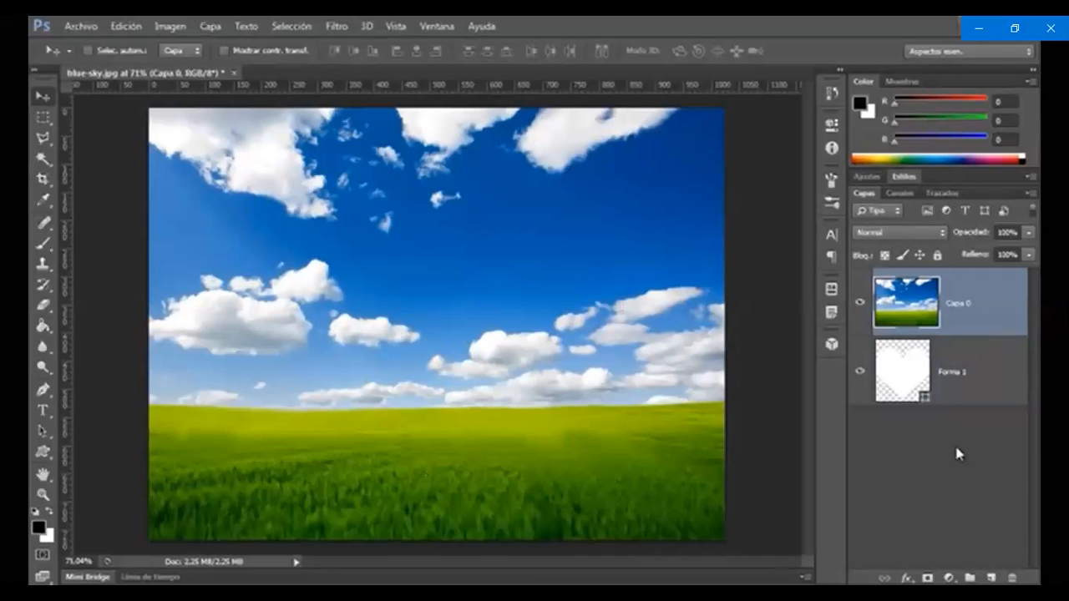
{"action": "right_click", "coordinate": [983, 319]}
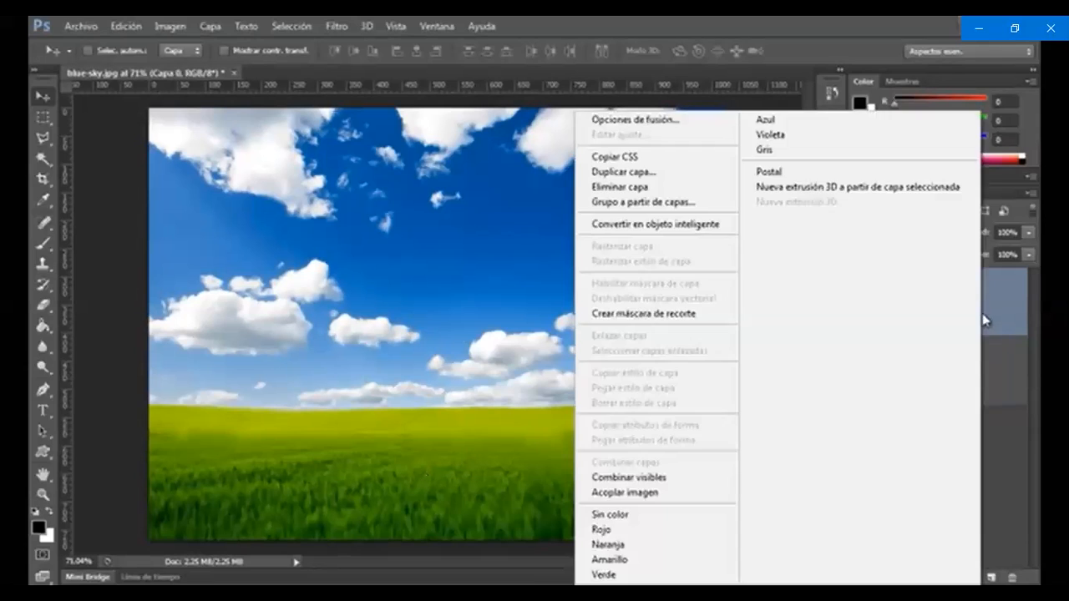
{"action": "left_click", "coordinate": [716, 317]}
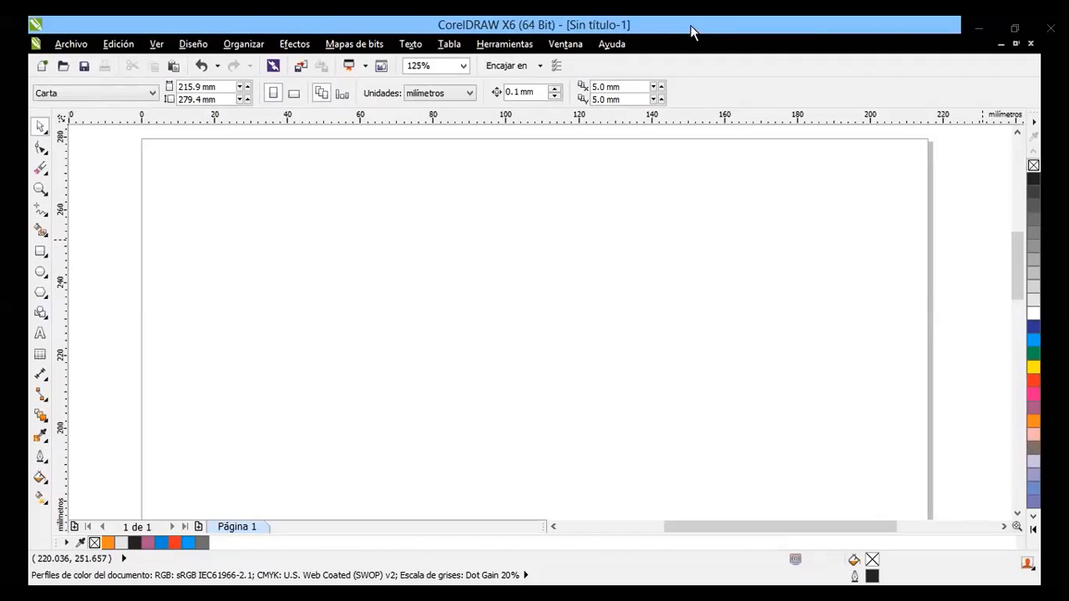
In CorelDRAW, draw a freehand curve about 118 by 23 mm, rising from the lower left and levelling out to the right
{"action": "left_click", "coordinate": [40, 209]}
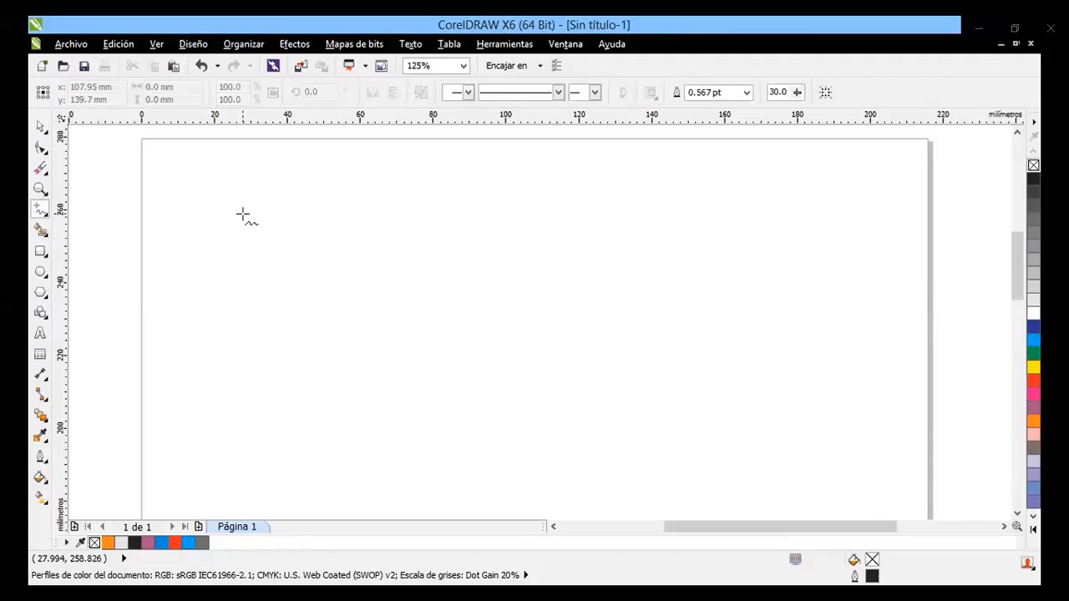
{"action": "left_click_drag", "start_coordinate": [245, 314], "coordinate": [674, 234]}
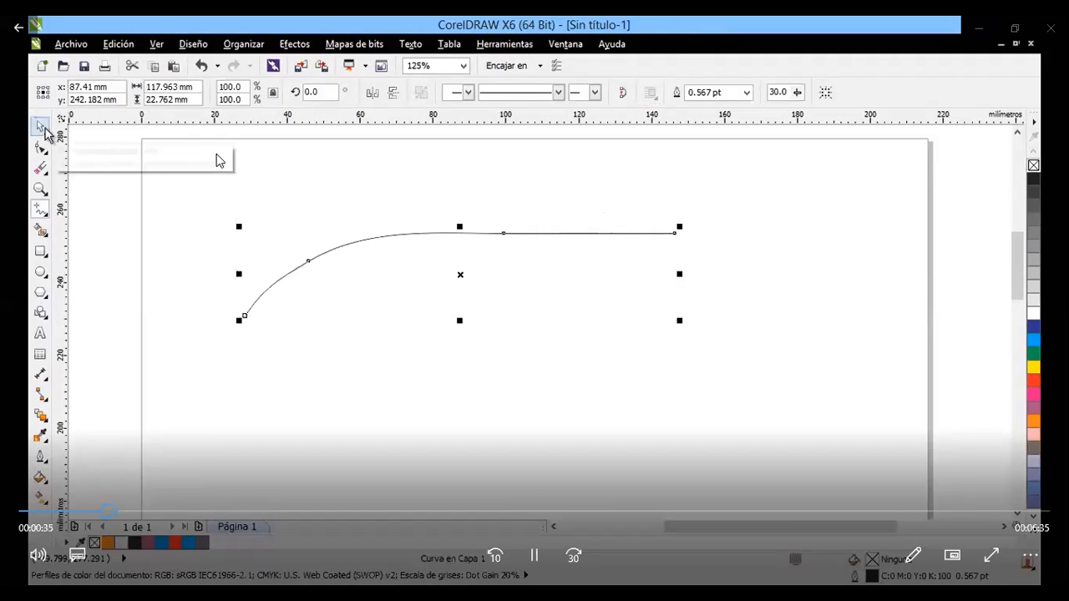
Add the text "Este es un texto en un trayecto" along the freehand curve in Arial 24 pt
{"action": "left_click", "coordinate": [39, 333]}
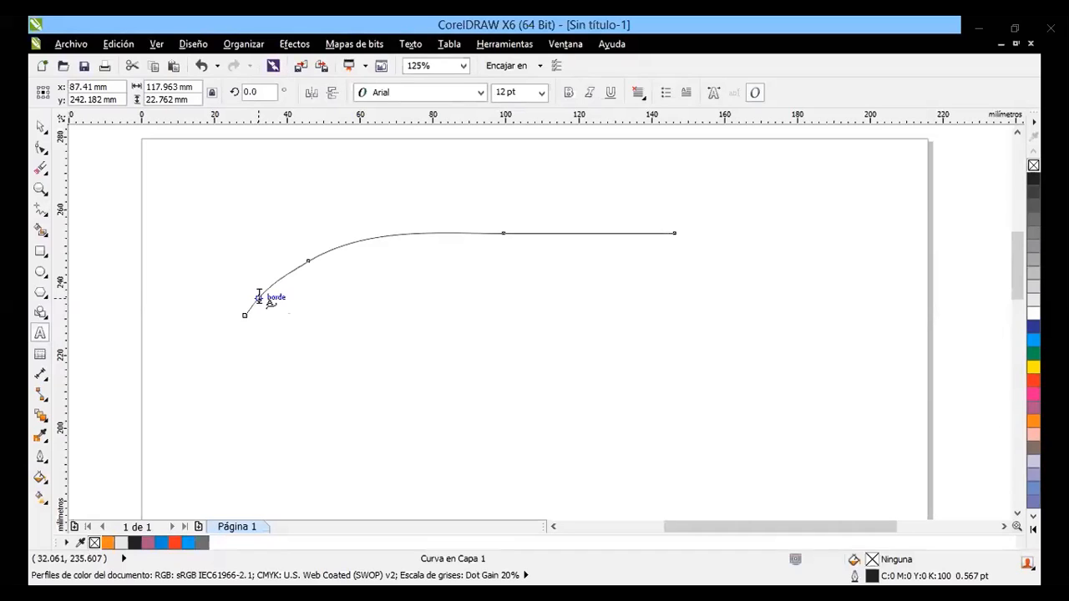
{"action": "left_click", "coordinate": [257, 297]}
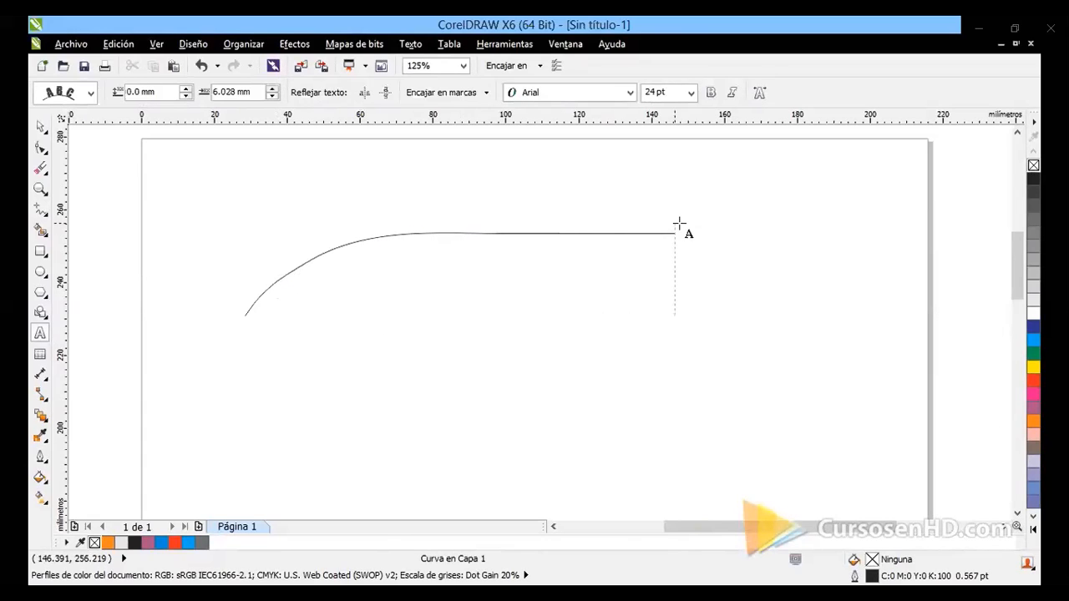
{"action": "type", "text": "Est"}
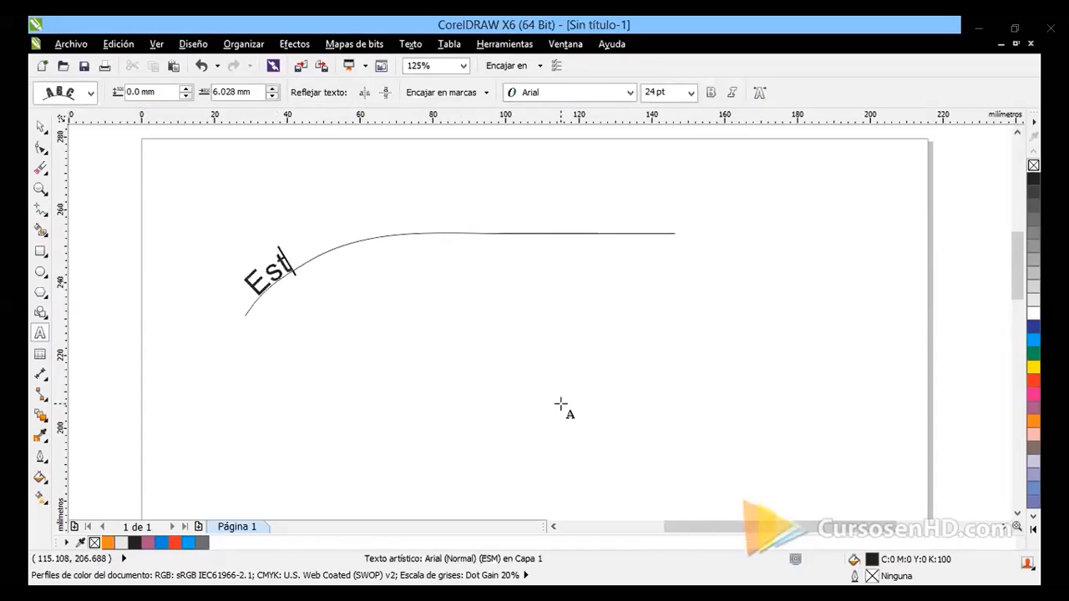
{"action": "type", "text": "e es un texto en un trayecto"}
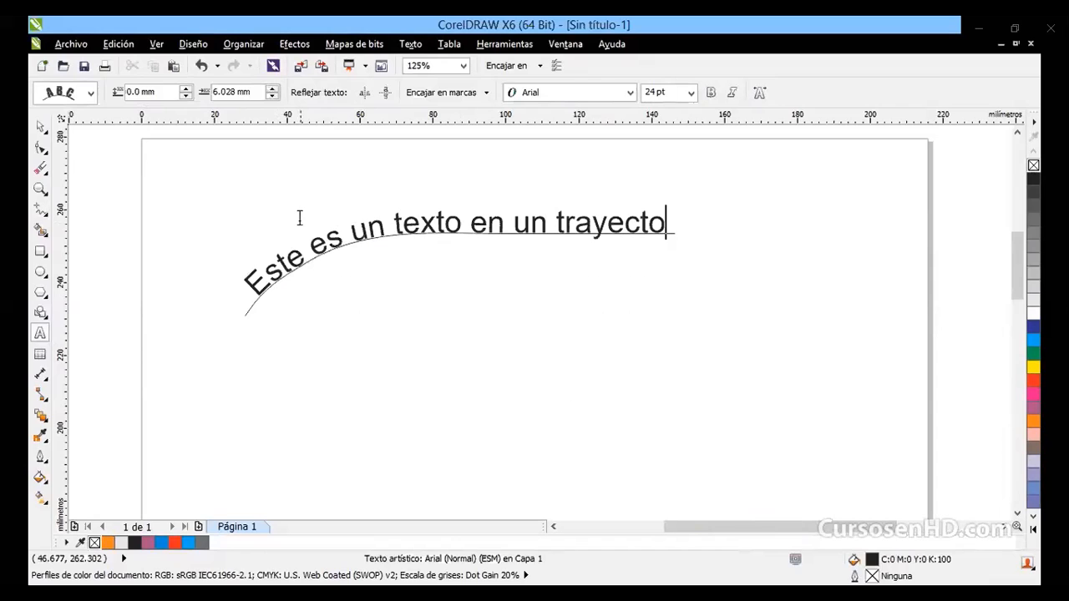
Try moving the text and curve slightly with the Pick tool, undo the move and clear the selection
{"action": "key", "text": "ctrl+space"}
{"action": "left_click_drag", "start_coordinate": [455, 253], "coordinate": [438, 226]}
{"action": "key", "text": "ctrl+z"}
{"action": "left_click", "coordinate": [488, 344]}
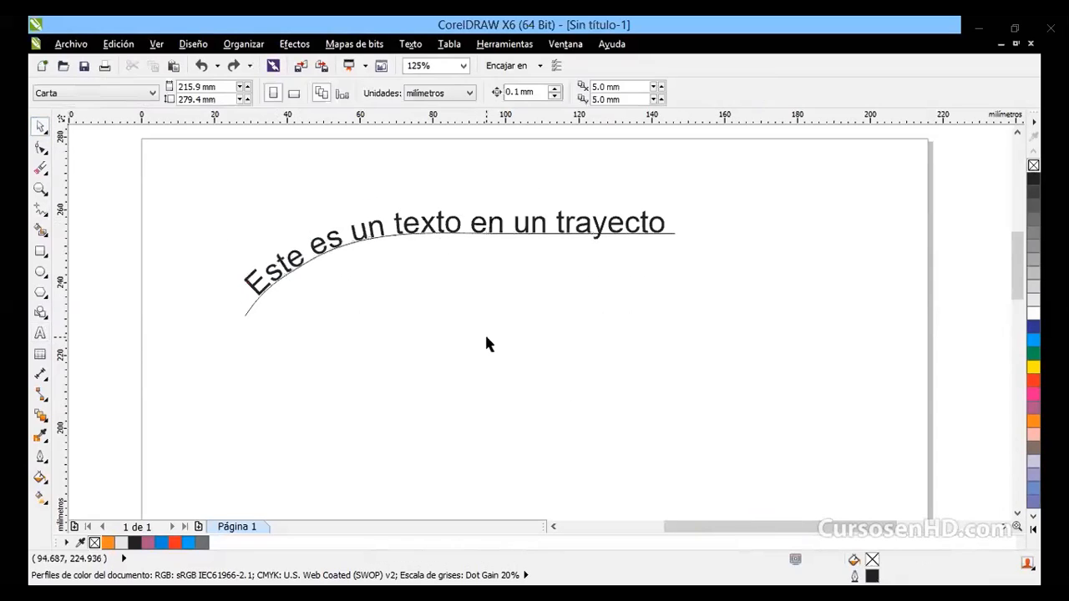
Select the text attached to the freehand curve
{"action": "left_click", "coordinate": [248, 304]}
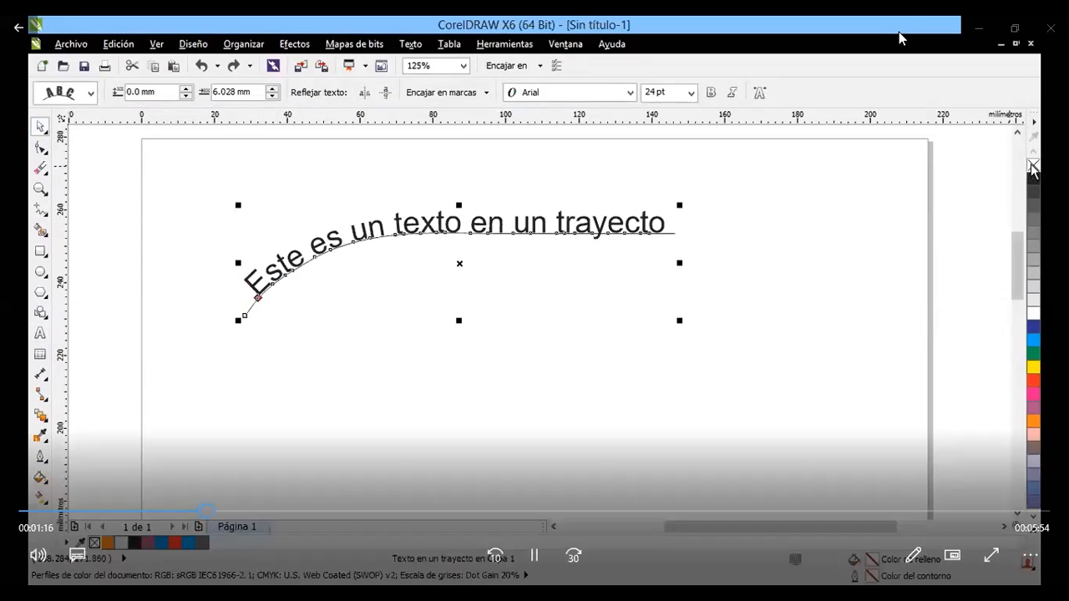
{"action": "left_click", "coordinate": [600, 395]}
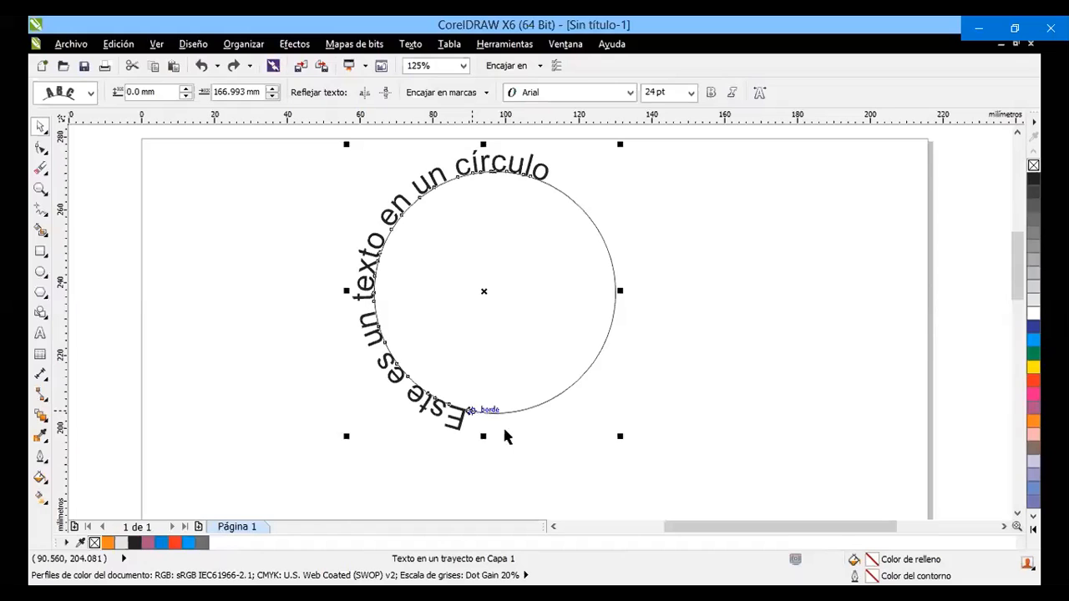
Reposition the text "Este es un texto en un círculo" inside the circle, centred across its upper half and offset about -6.1 mm
{"action": "left_click_drag", "start_coordinate": [468, 410], "coordinate": [602, 292]}
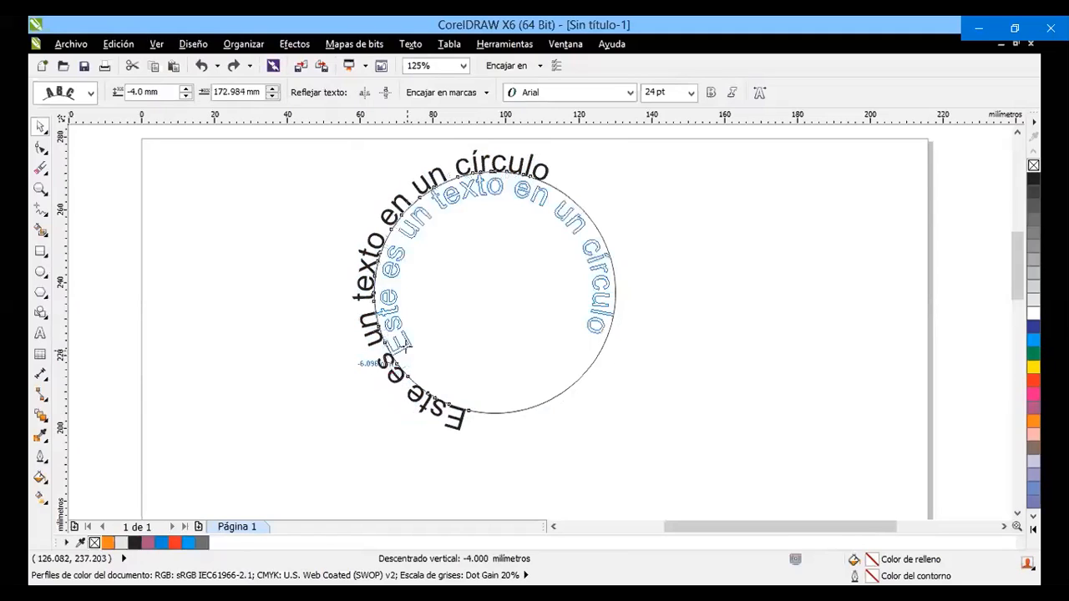
{"action": "left_click_drag", "start_coordinate": [406, 343], "coordinate": [640, 282]}
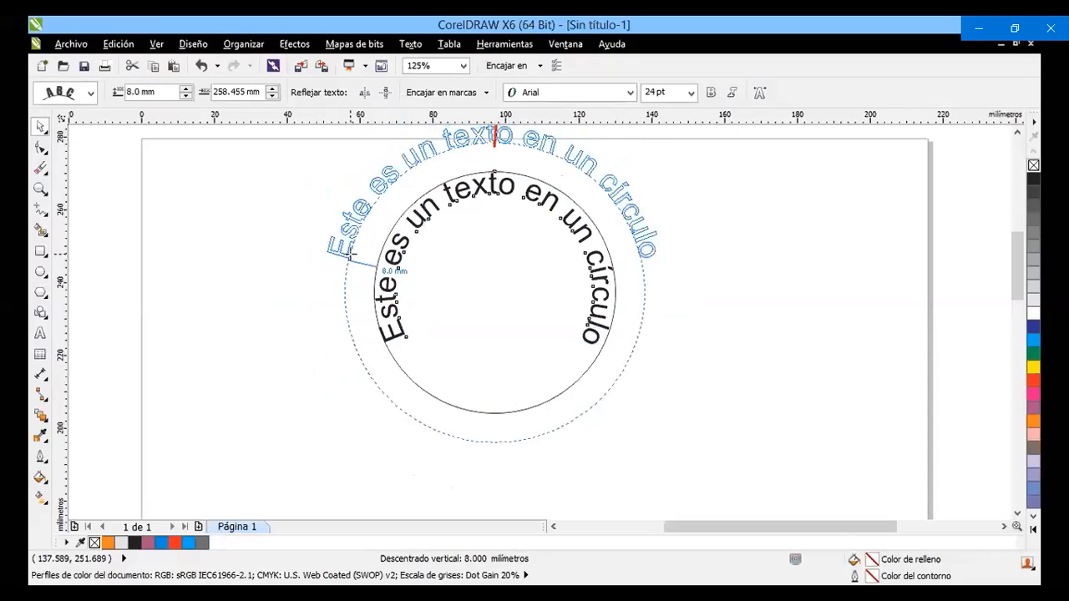
Try placing the path text 8 mm outside the circle, and also directly on its edge with a 0 mm offset
{"action": "left_click_drag", "start_coordinate": [350, 255], "coordinate": [348, 262]}
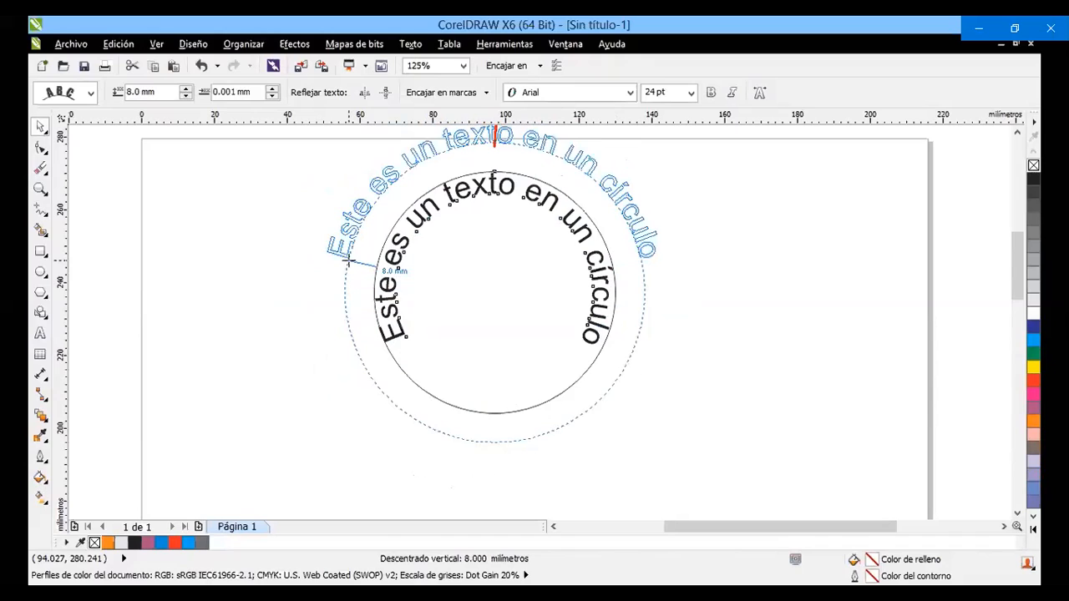
{"action": "left_click_drag", "start_coordinate": [348, 261], "coordinate": [349, 261]}
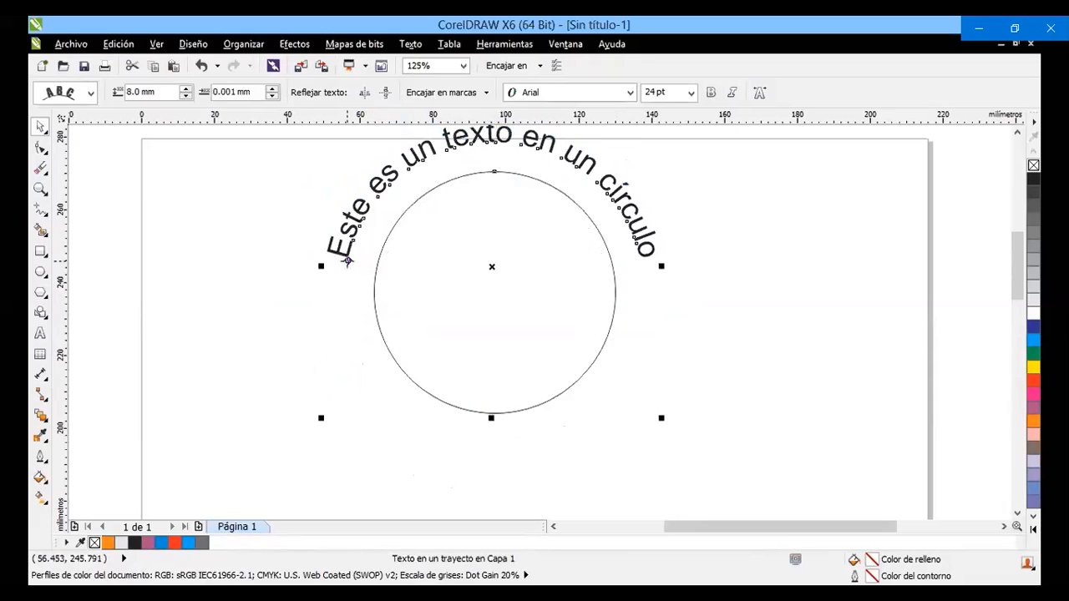
{"action": "mouse_move", "coordinate": [348, 261]}
{"action": "left_mouse_down"}
{"action": "mouse_move", "coordinate": [342, 320]}
{"action": "mouse_move", "coordinate": [375, 416]}
{"action": "mouse_move", "coordinate": [483, 433]}
{"action": "mouse_move", "coordinate": [448, 406]}
{"action": "mouse_move", "coordinate": [421, 338]}
{"action": "mouse_move", "coordinate": [378, 328]}
{"action": "left_mouse_up"}
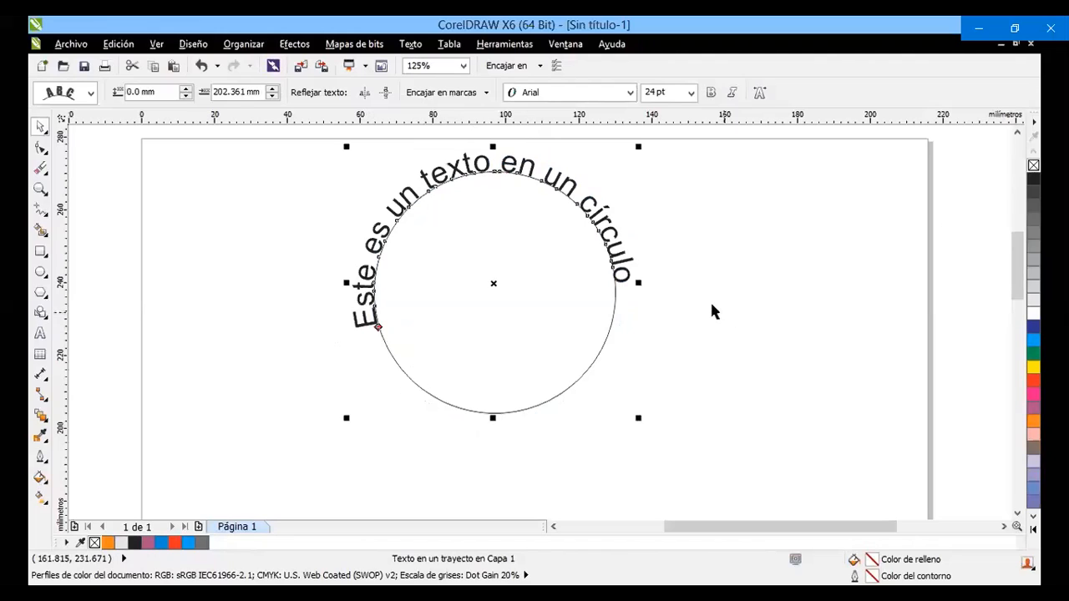
Try deleting the circle with its text, and undo the deletion and the last two text position changes
{"action": "key", "text": "Delete"}
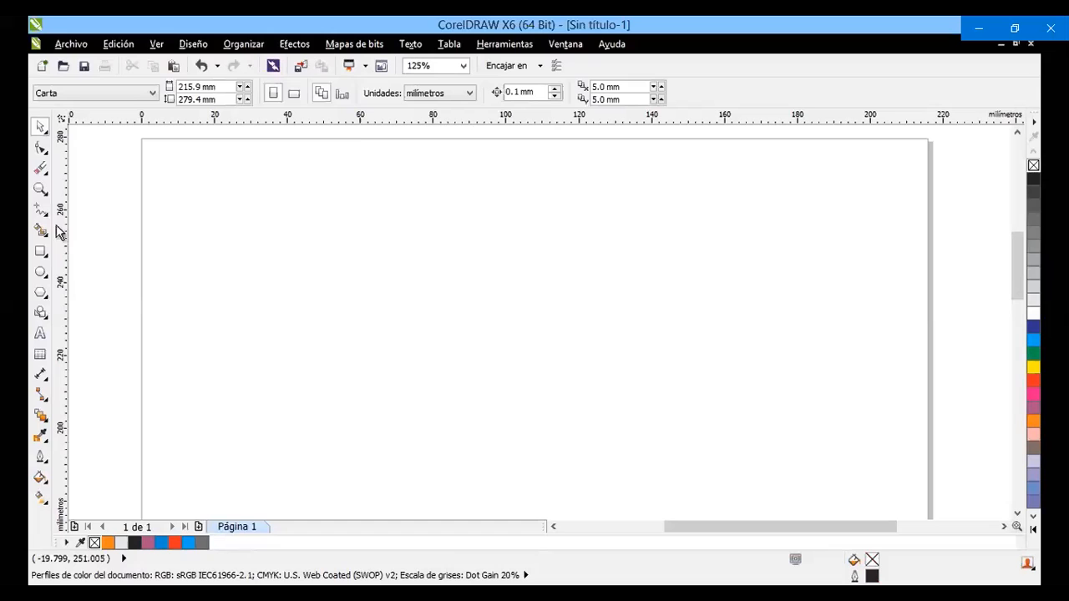
{"action": "key", "text": "ctrl+z"}
{"action": "key", "text": "ctrl+z"}
{"action": "key", "text": "ctrl+z"}
Copy the wording from the circle text and paste it as separate straight artistic text near the page's upper left corner
{"action": "double_click", "coordinate": [593, 340]}
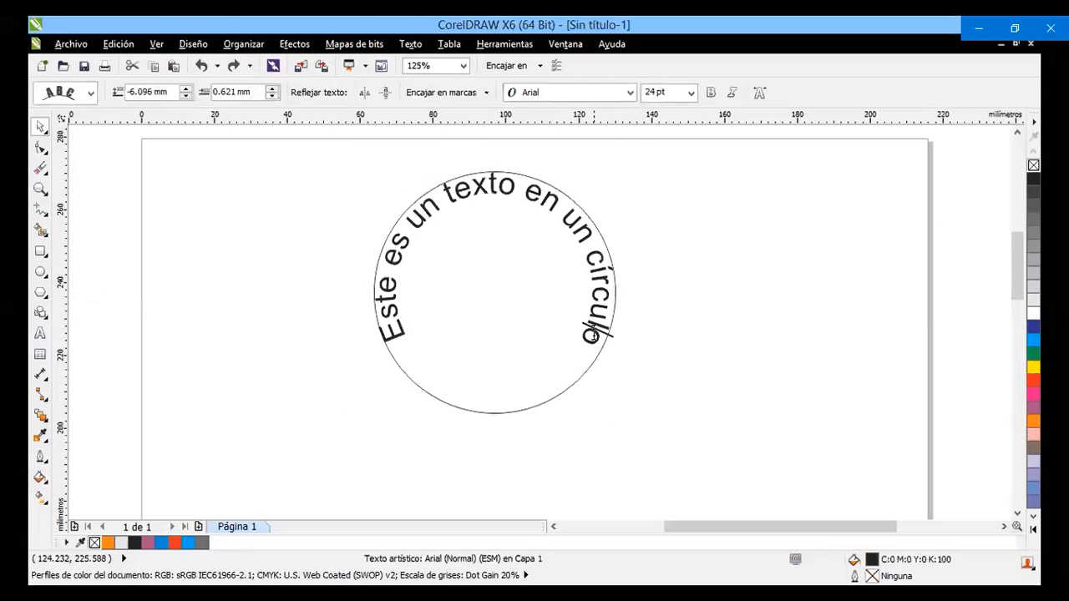
{"action": "left_click", "coordinate": [40, 334]}
{"action": "key", "text": "ctrl+c"}
{"action": "left_click", "coordinate": [161, 140]}
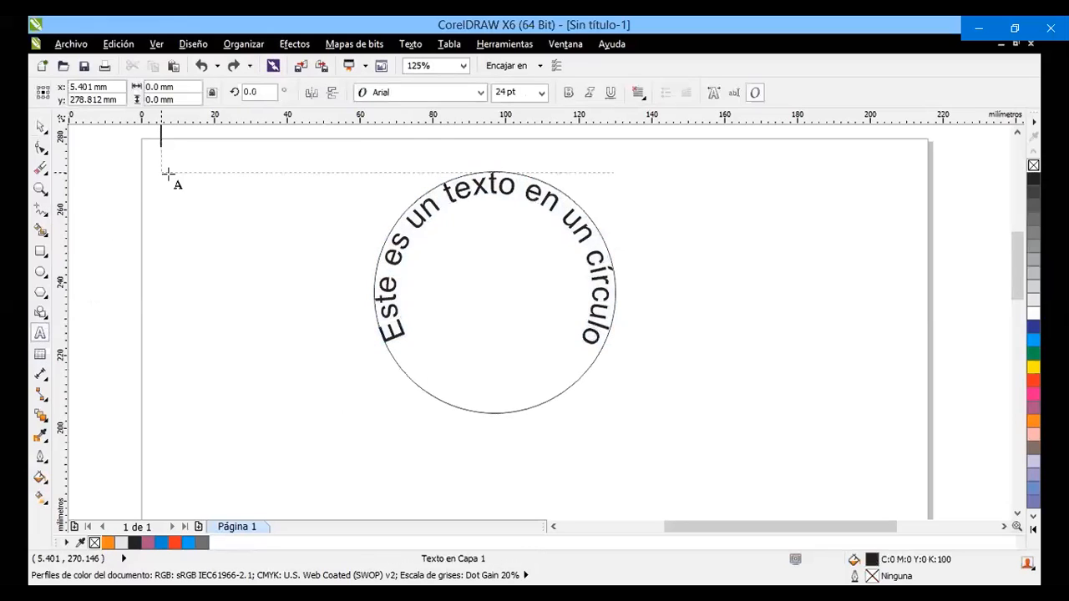
{"action": "key", "text": "ctrl+v"}
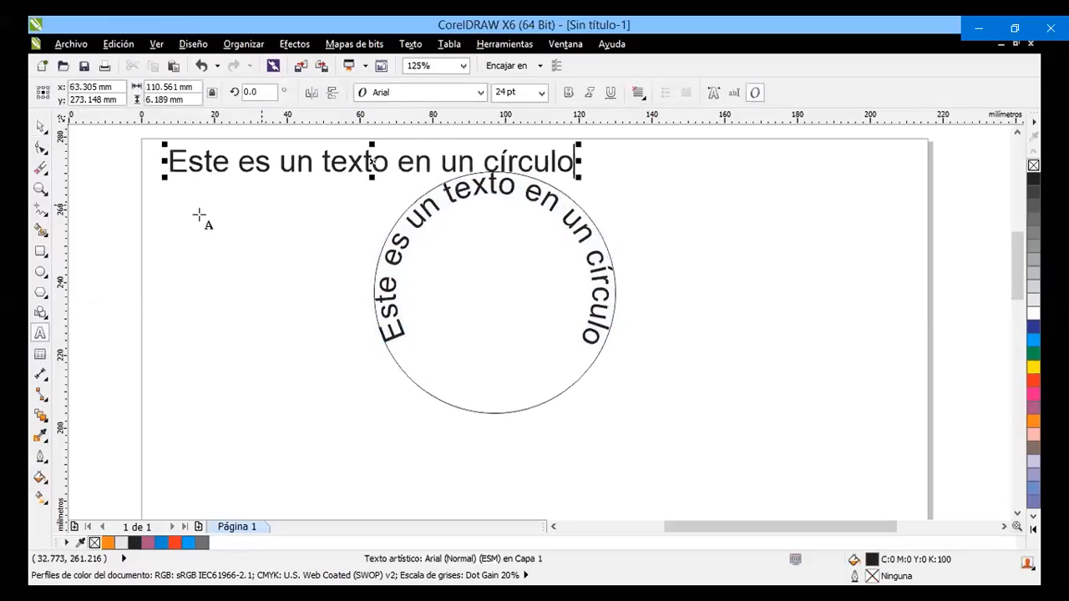
Delete the circle and its attached text, keeping the straight line of text
{"action": "left_click", "coordinate": [41, 127]}
{"action": "left_click", "coordinate": [487, 341]}
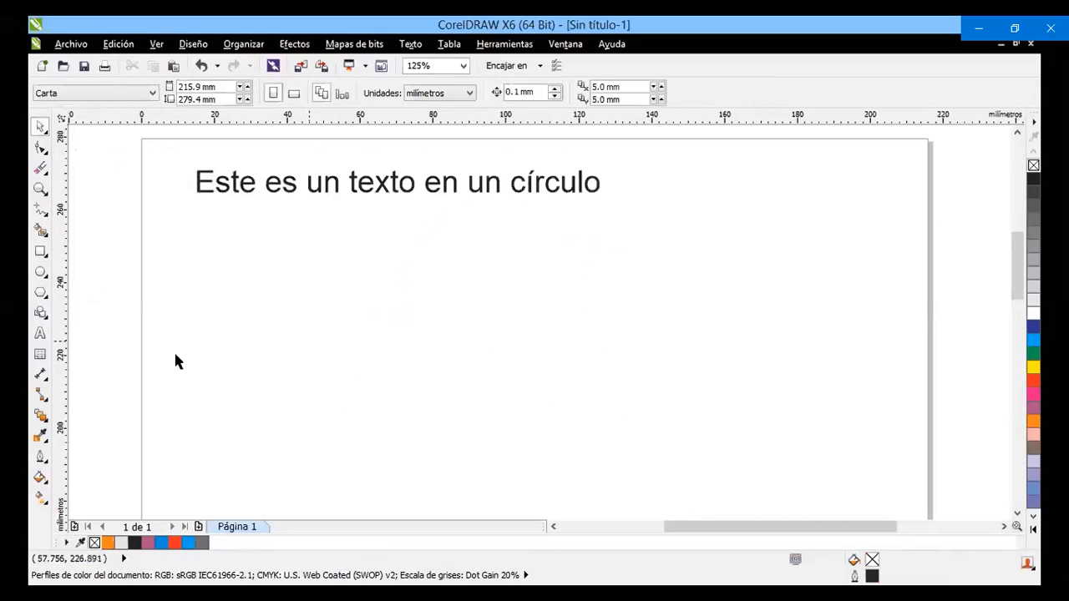
{"action": "mouse_move", "coordinate": [878, 358]}
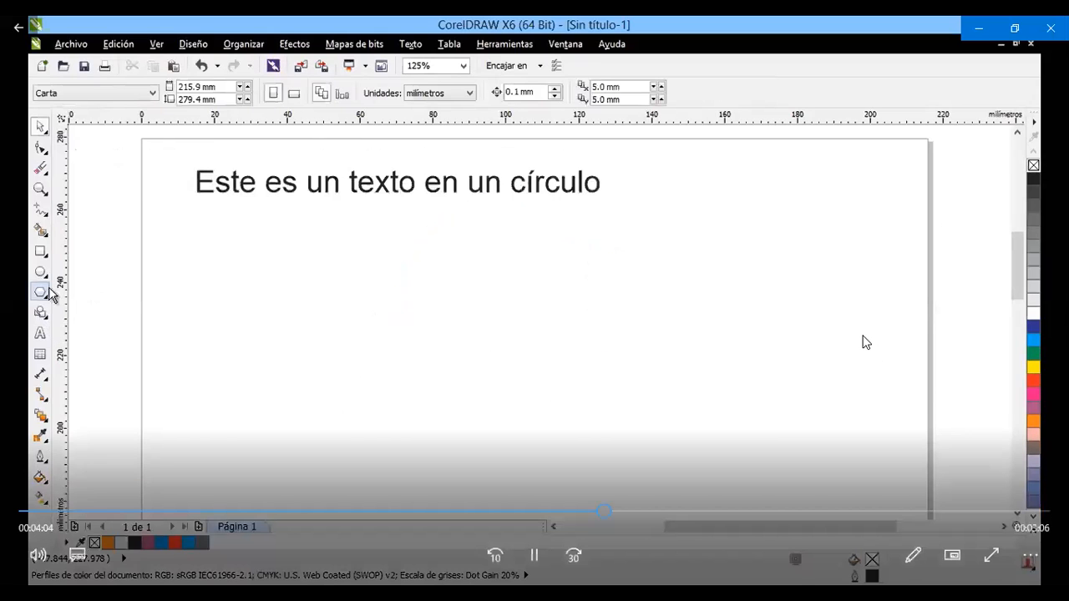
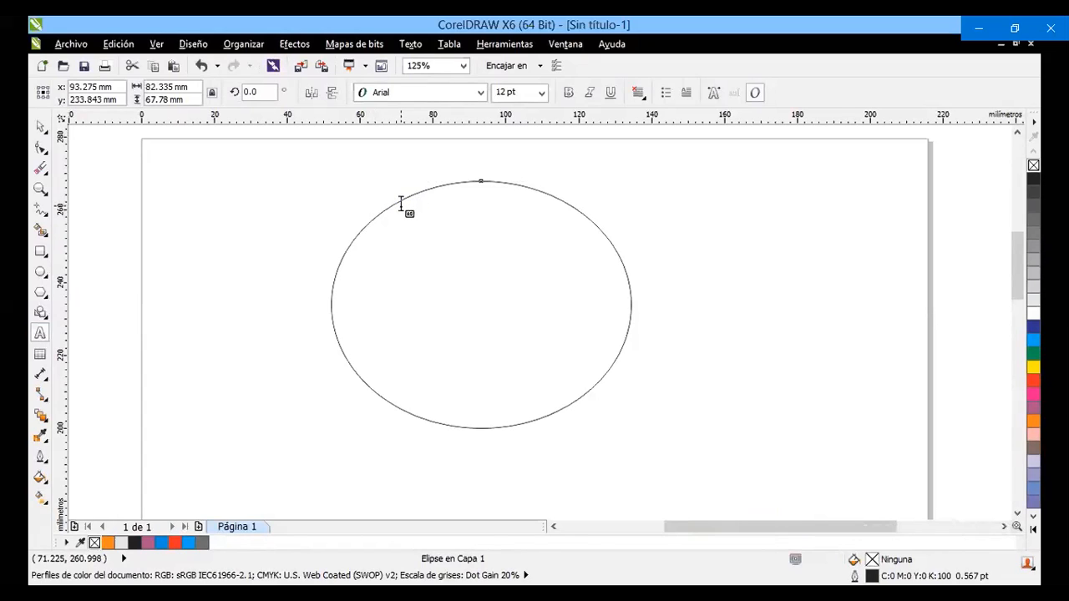
Fill the ellipse with paragraph text "texto dentro de un objeto, conforme estamos escribiendo dentro él, se empieza adaptar como si fuera su propio relleno"
{"action": "left_click", "coordinate": [401, 204]}
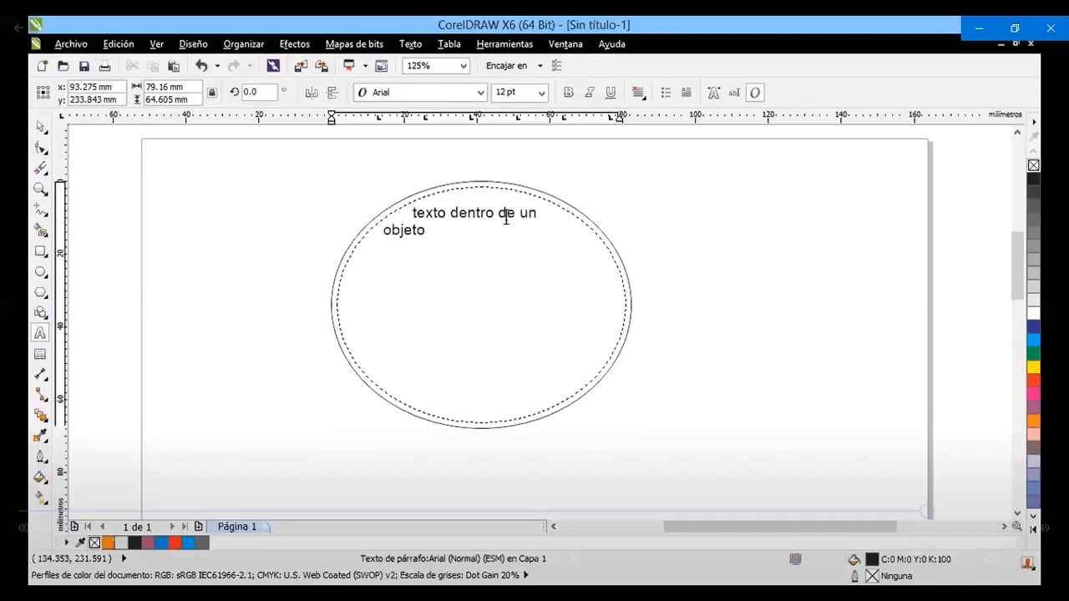
{"action": "type", "text": ", conforme estamos escribiendo"}
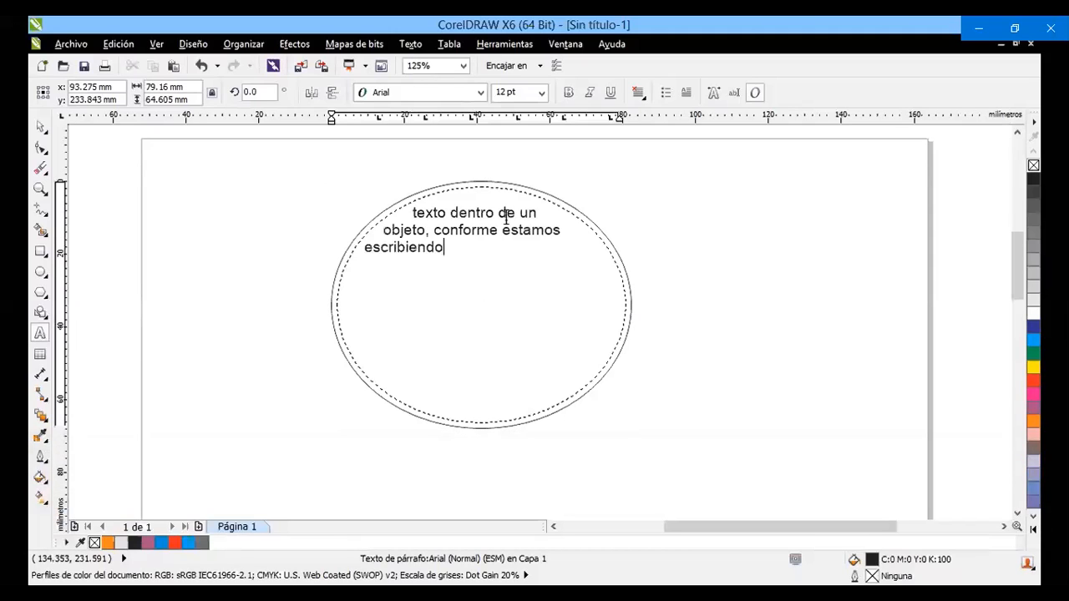
{"action": "type", "text": " dentro él, se empiez"}
{"action": "type", "text": "a adaptar como "}
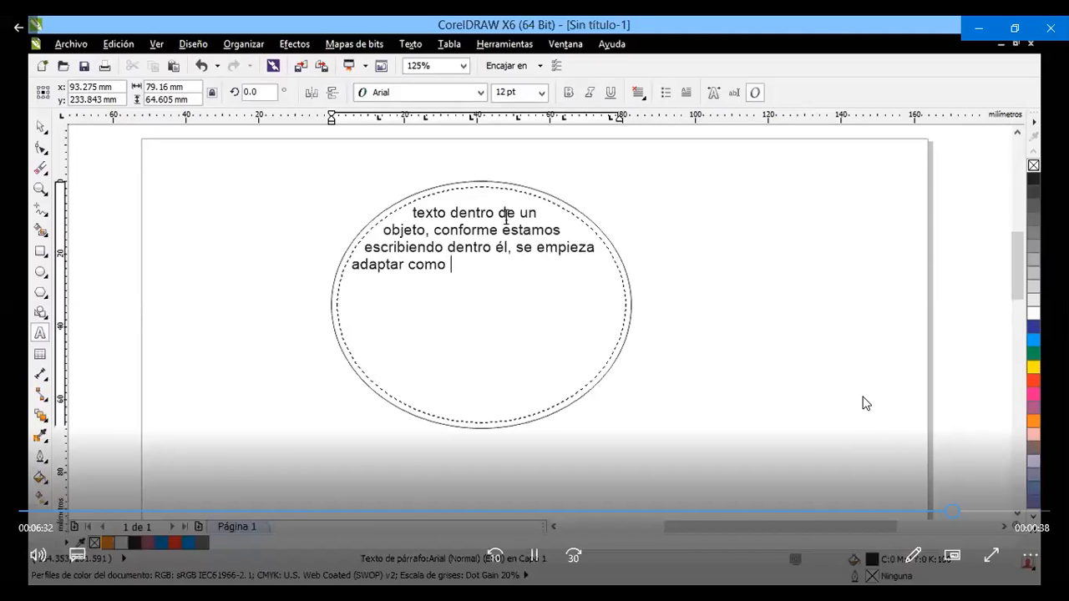
{"action": "type", "text": "si fuera su propio relleno"}
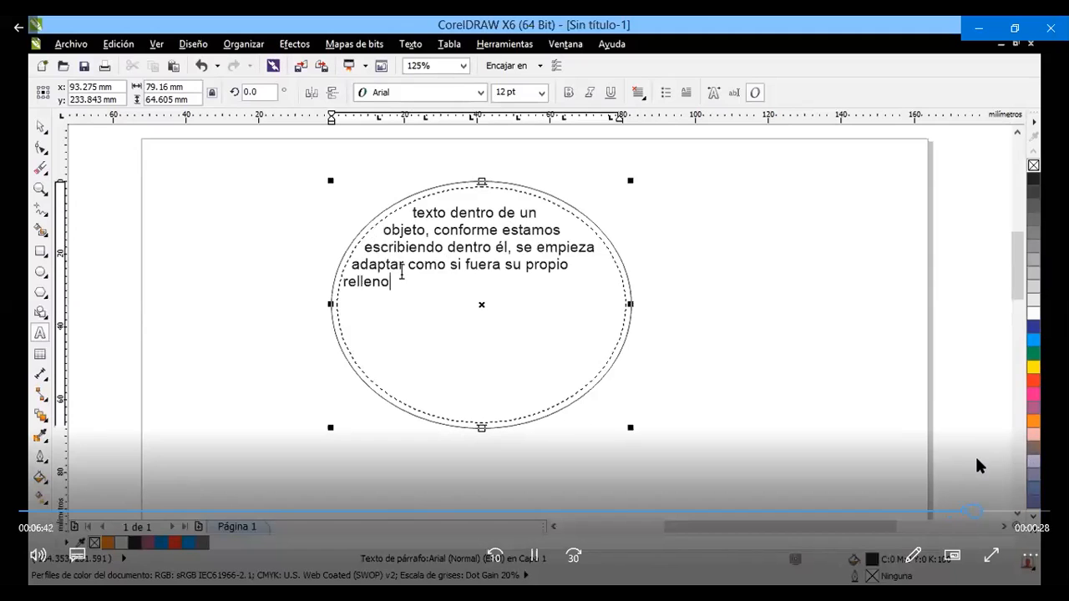
{"action": "left_click_drag", "start_coordinate": [401, 288], "coordinate": [355, 228]}
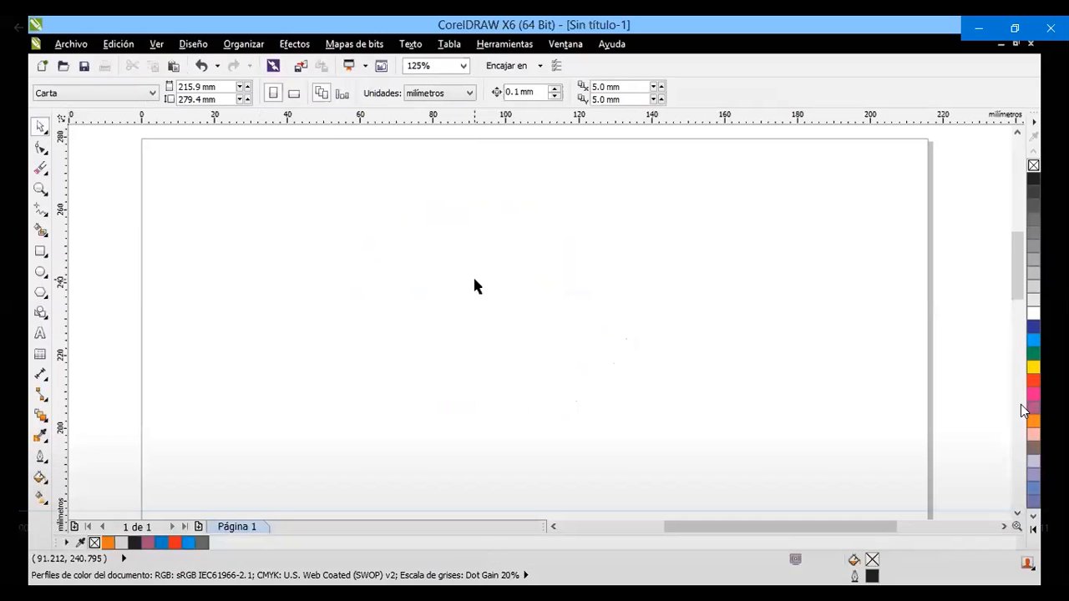
{"action": "mouse_move", "coordinate": [1026, 411]}
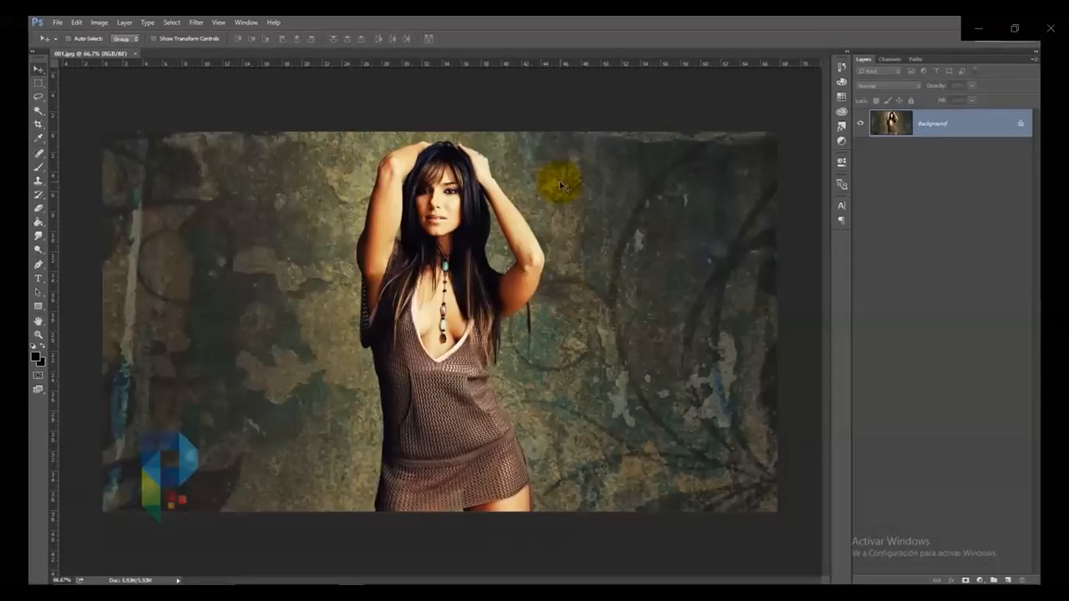
{"action": "left_click", "coordinate": [197, 22]}
{"action": "mouse_move", "coordinate": [251, 139]}
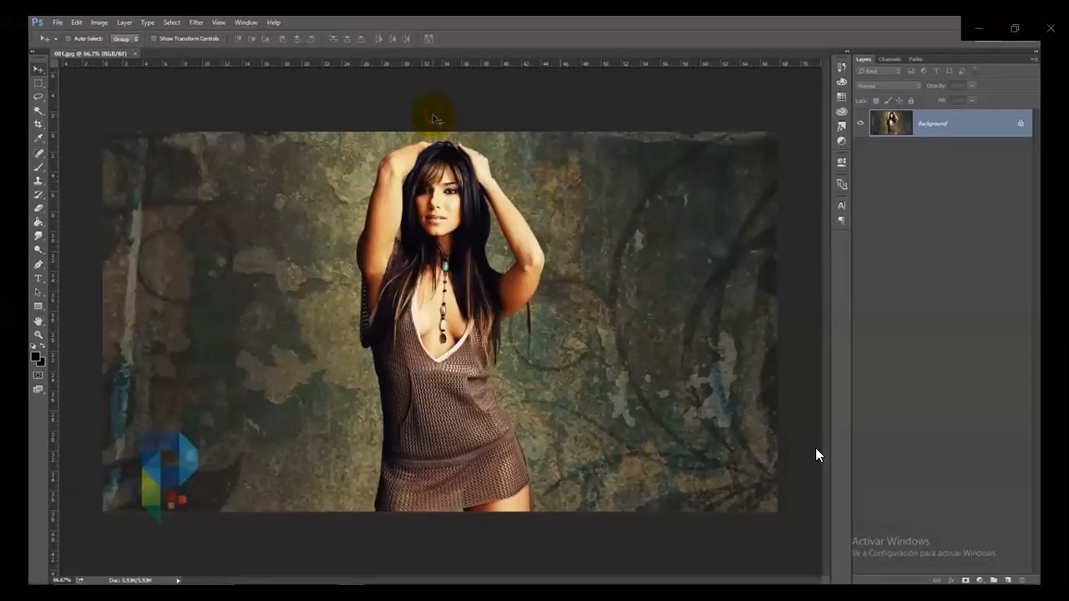
{"action": "mouse_move", "coordinate": [816, 454]}
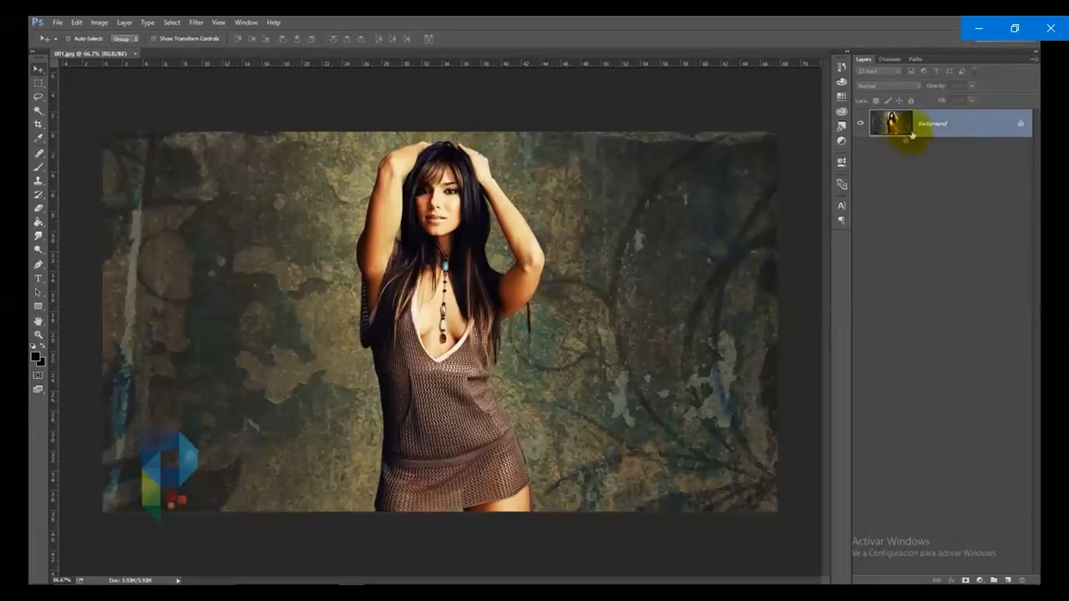
Convert the locked Background of 001.jpg into a regular layer named Layer 0, with Normal mode and 100% opacity
{"action": "double_click", "coordinate": [976, 124]}
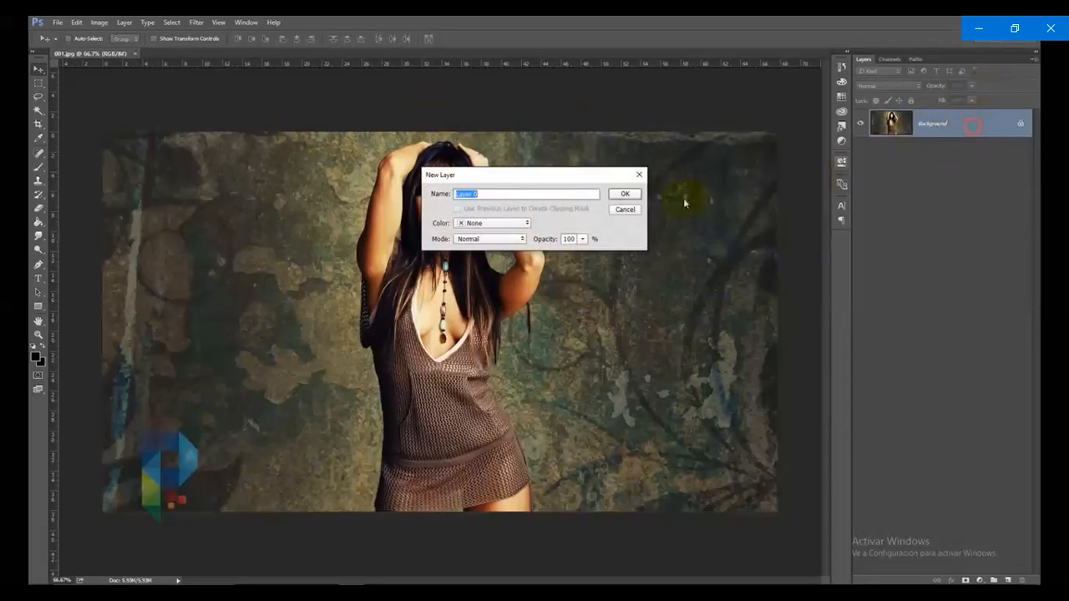
{"action": "left_click", "coordinate": [626, 195]}
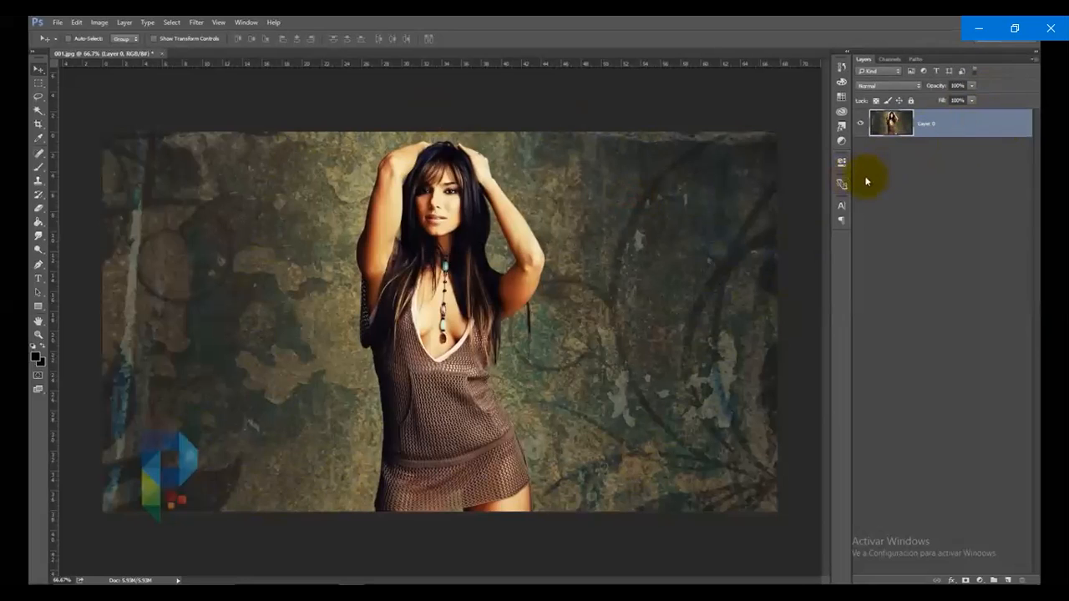
{"action": "right_click", "coordinate": [957, 130]}
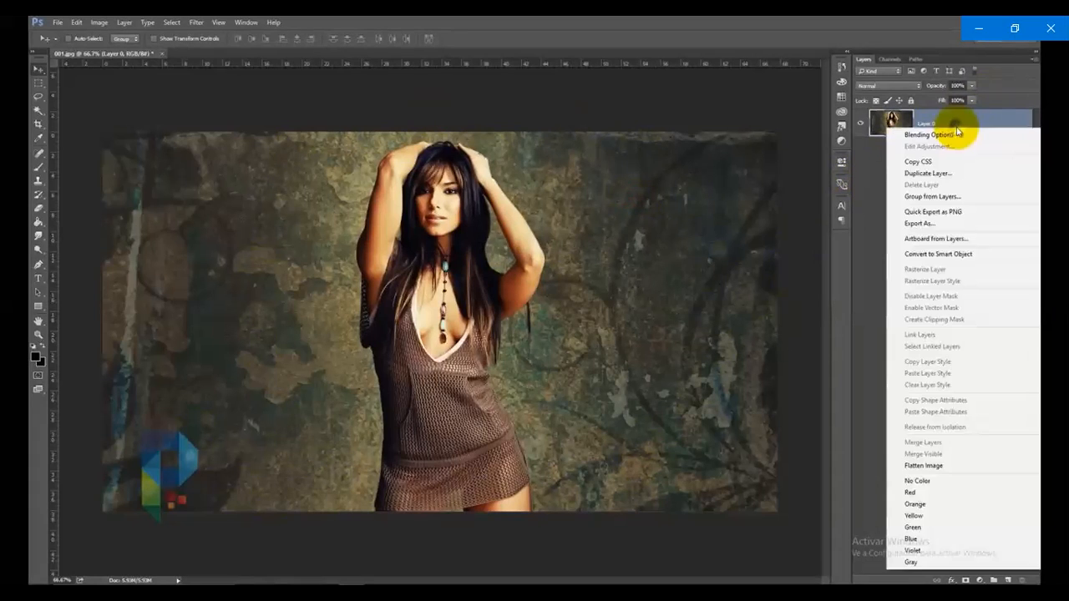
{"action": "left_click", "coordinate": [957, 127]}
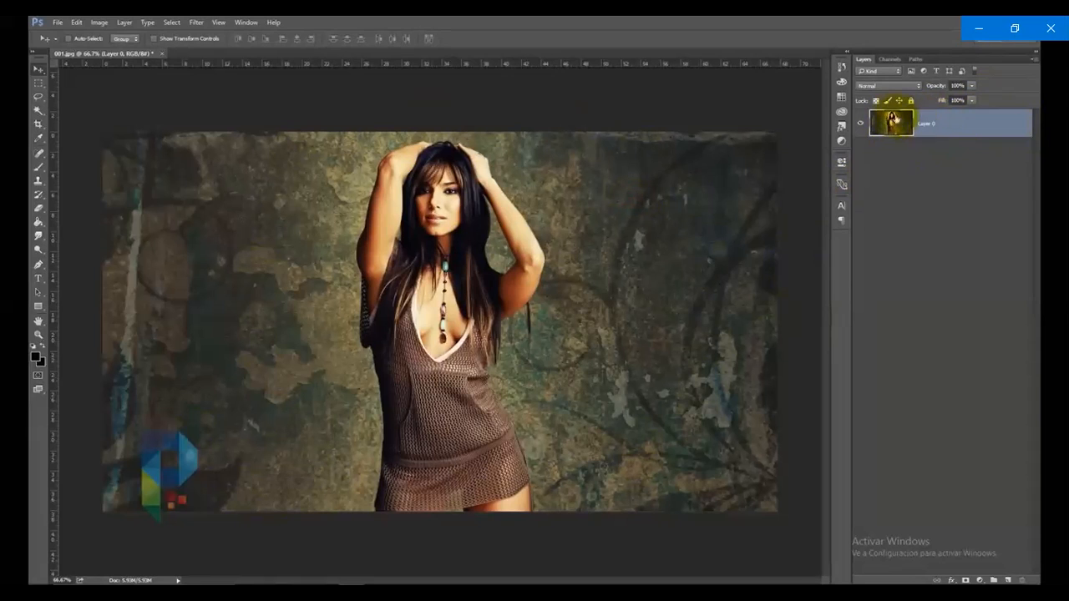
{"action": "right_click", "coordinate": [884, 125]}
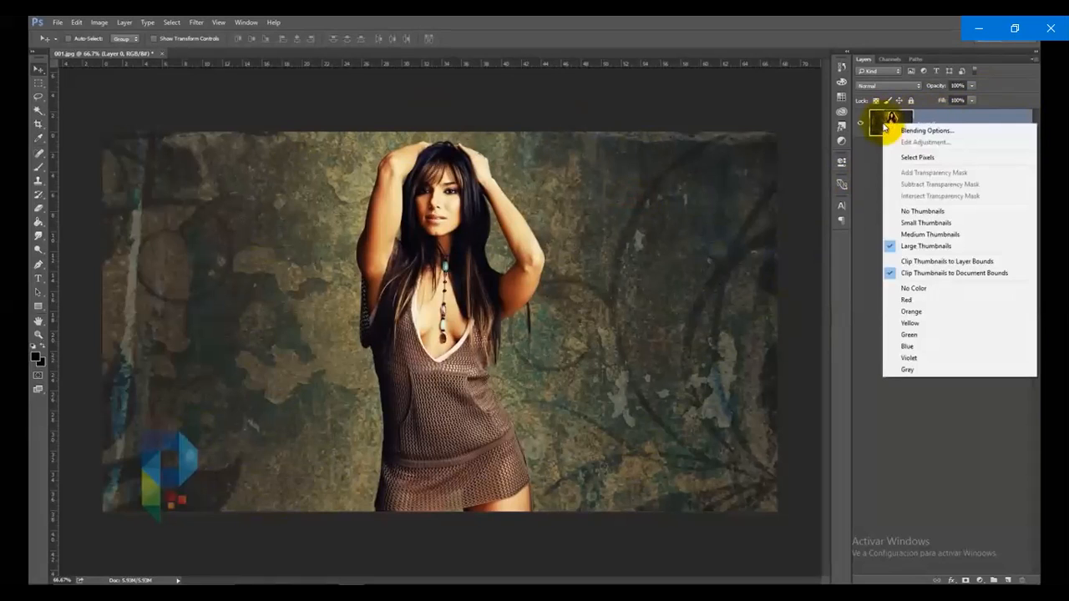
{"action": "left_click", "coordinate": [879, 130]}
{"action": "right_click", "coordinate": [880, 129]}
{"action": "left_click", "coordinate": [882, 122]}
{"action": "right_click", "coordinate": [879, 124]}
{"action": "left_click", "coordinate": [882, 124]}
{"action": "right_click", "coordinate": [884, 121]}
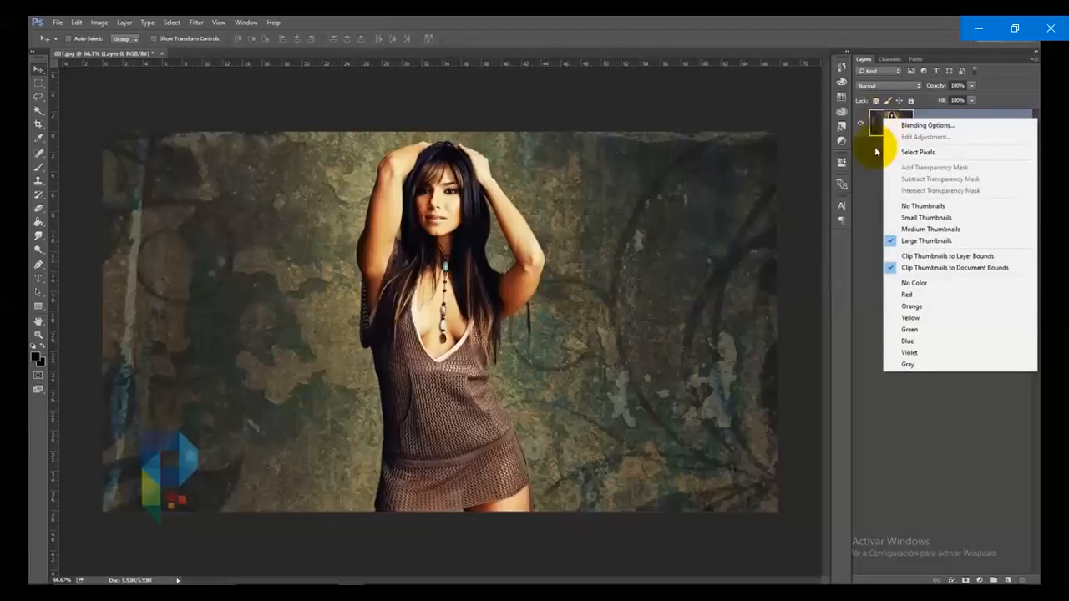
{"action": "left_click", "coordinate": [876, 151]}
{"action": "right_click", "coordinate": [973, 122]}
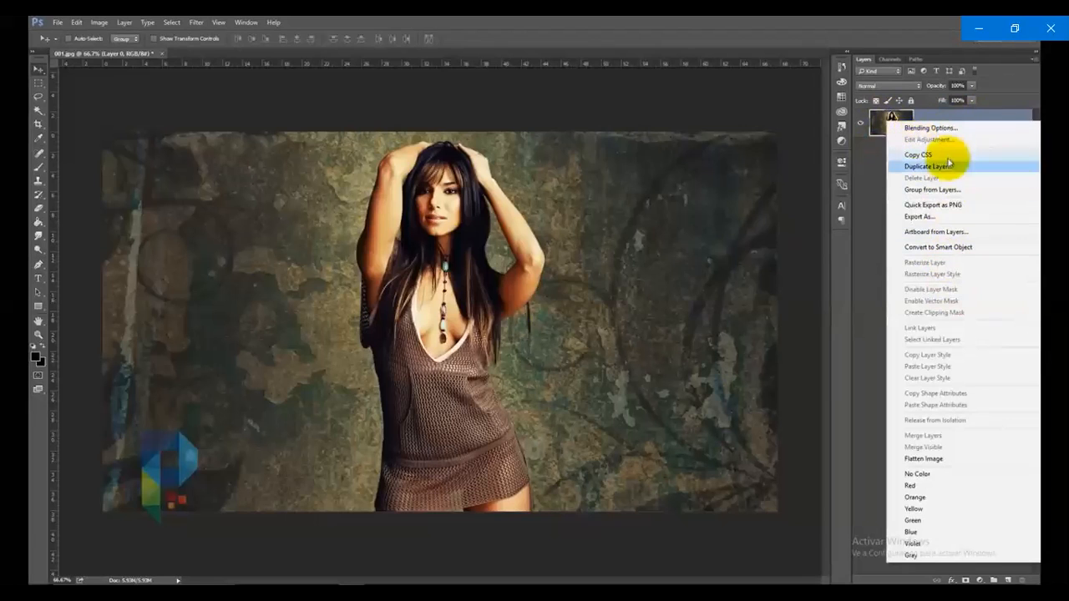
{"action": "left_click", "coordinate": [878, 212]}
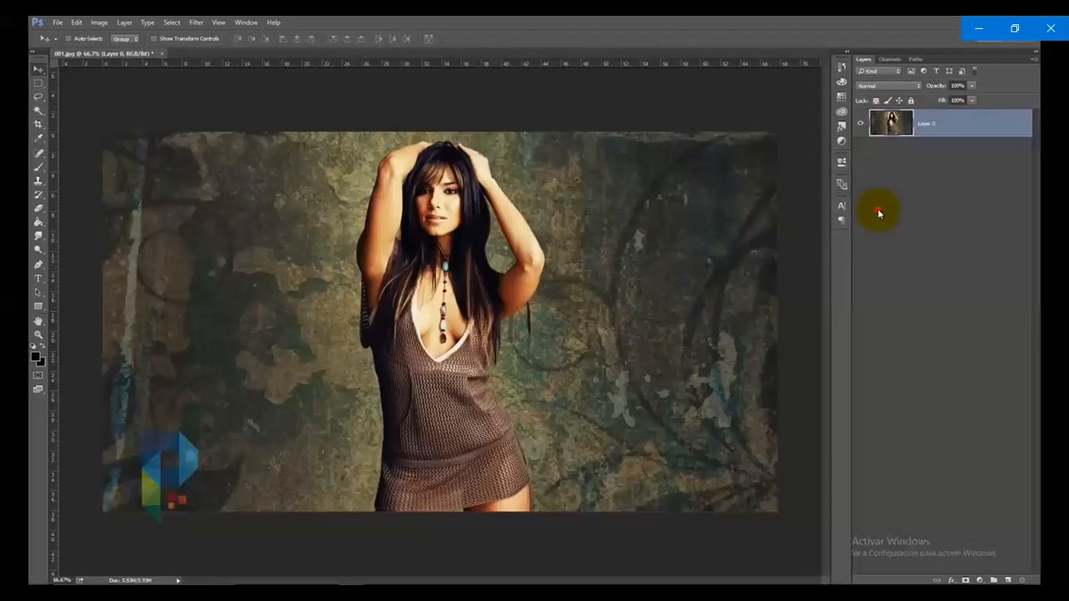
Convert Layer 0 to a smart object
{"action": "right_click", "coordinate": [965, 126]}
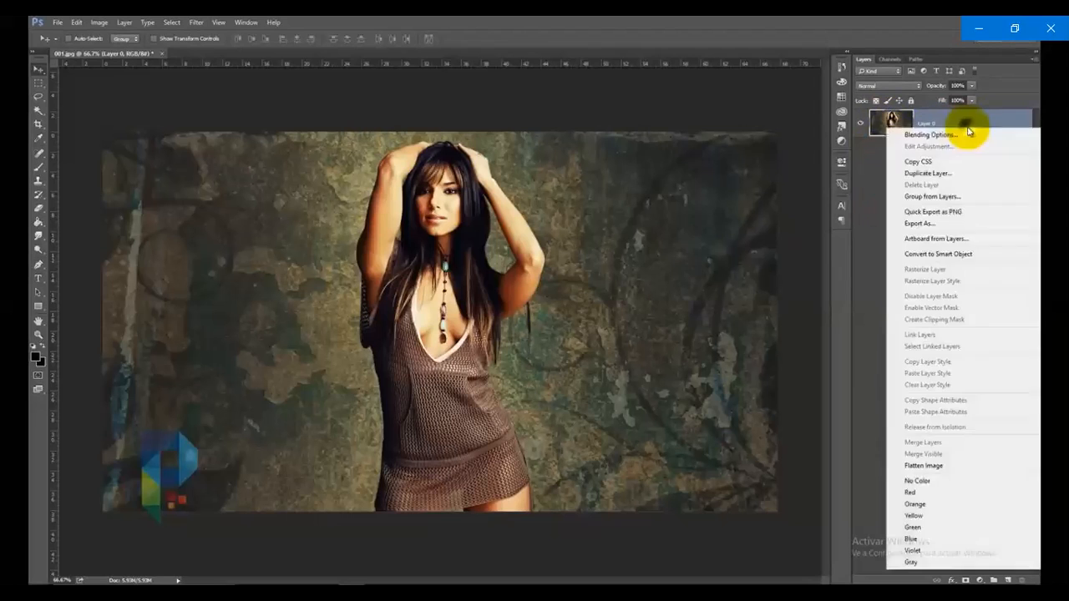
{"action": "left_click", "coordinate": [960, 256]}
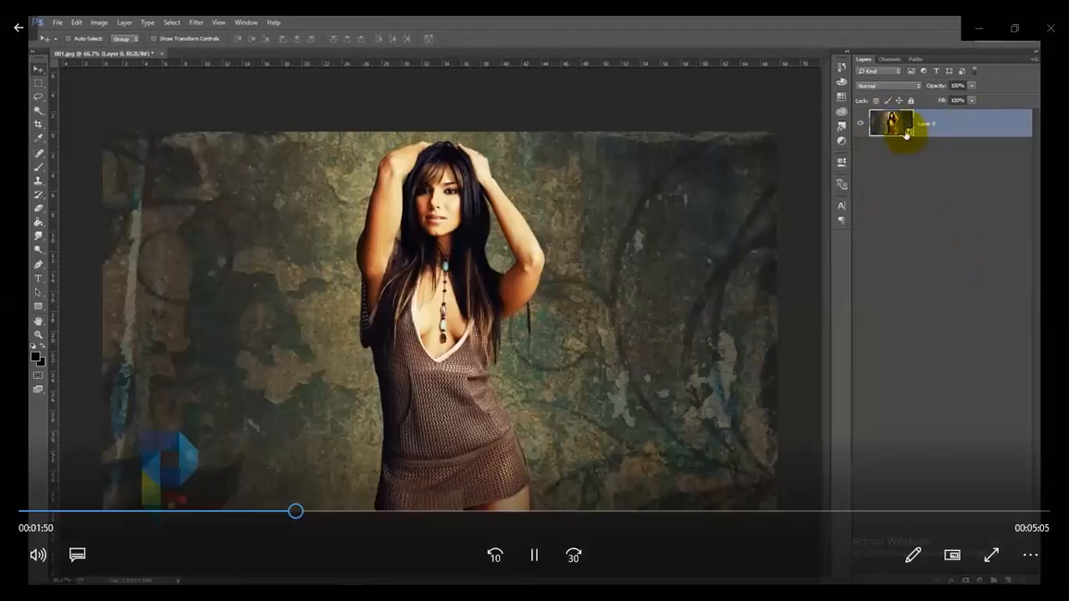
{"action": "key", "text": "alt+Tab"}
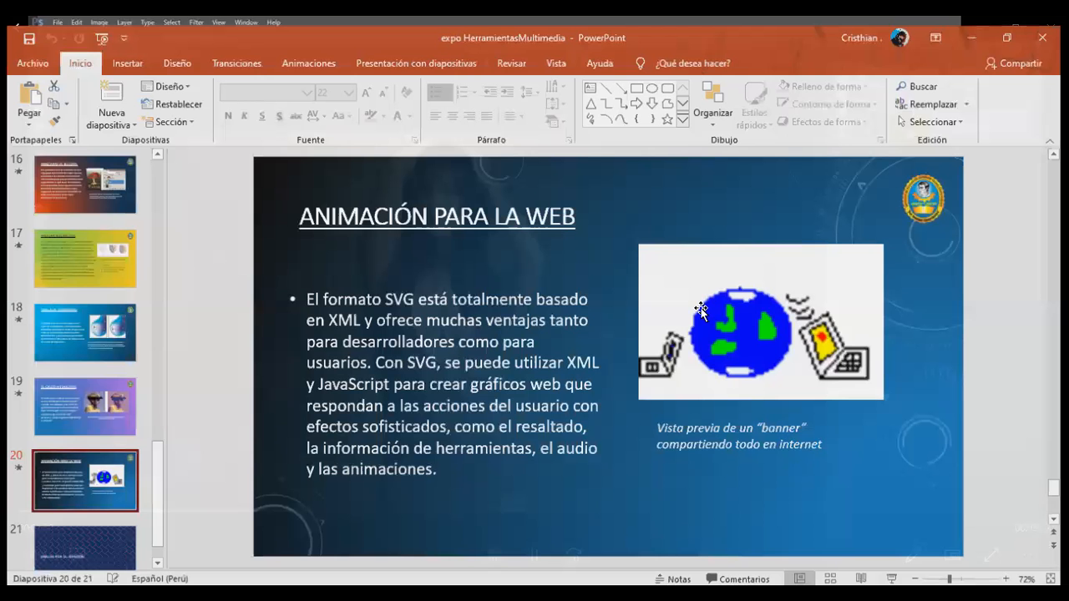
{"action": "key", "text": "alt+Tab"}
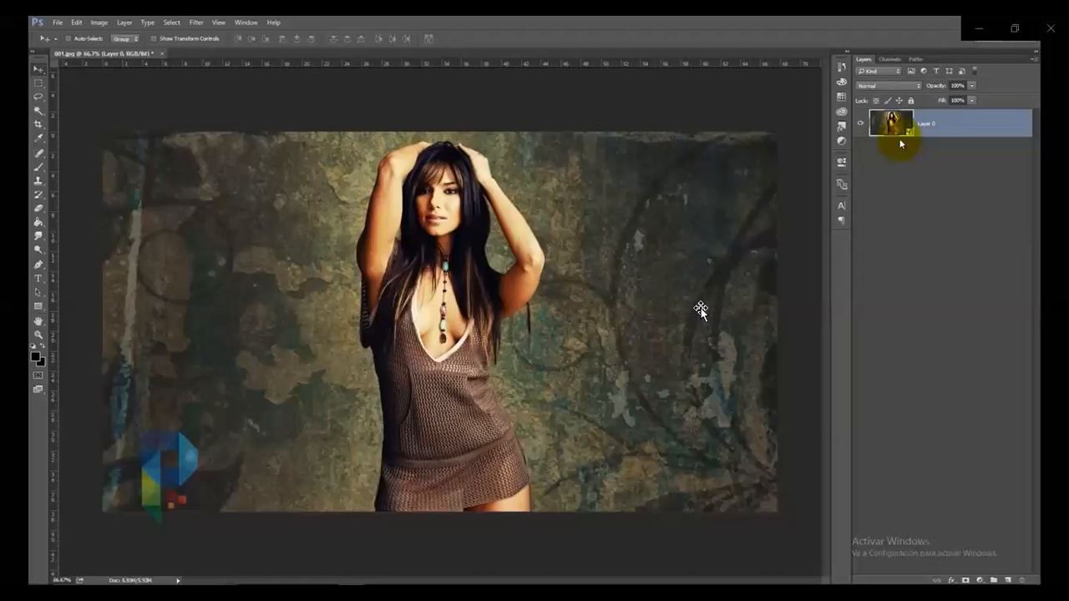
Apply the Mosaic filter to the Layer 0 smart object with a cell size of 16 square
{"action": "mouse_move", "coordinate": [1016, 194]}
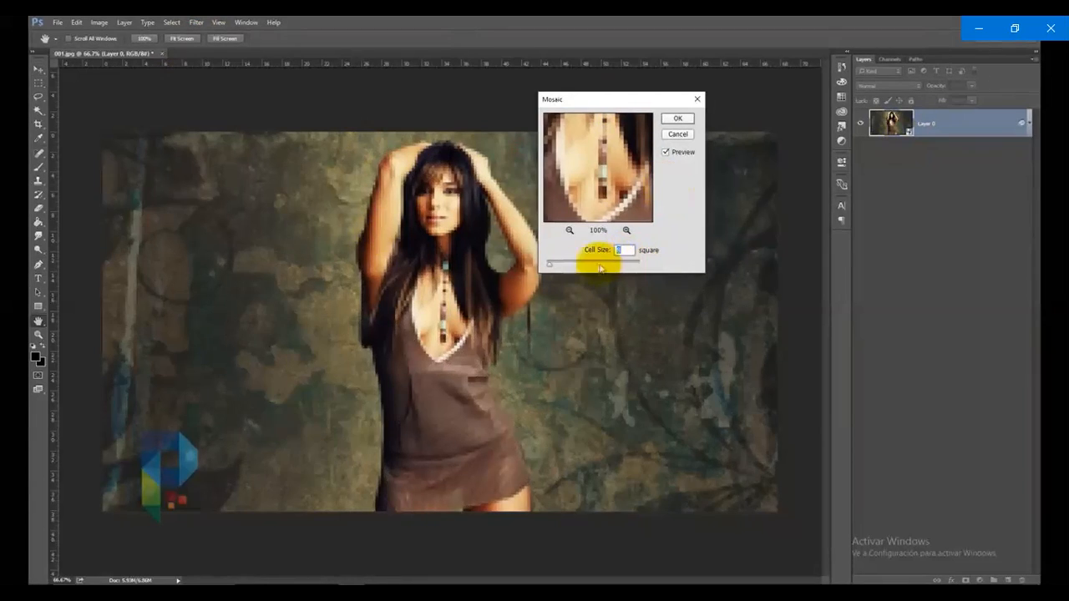
{"action": "mouse_move", "coordinate": [550, 264]}
{"action": "left_mouse_down"}
{"action": "mouse_move", "coordinate": [582, 264]}
{"action": "mouse_move", "coordinate": [553, 269]}
{"action": "left_mouse_up"}
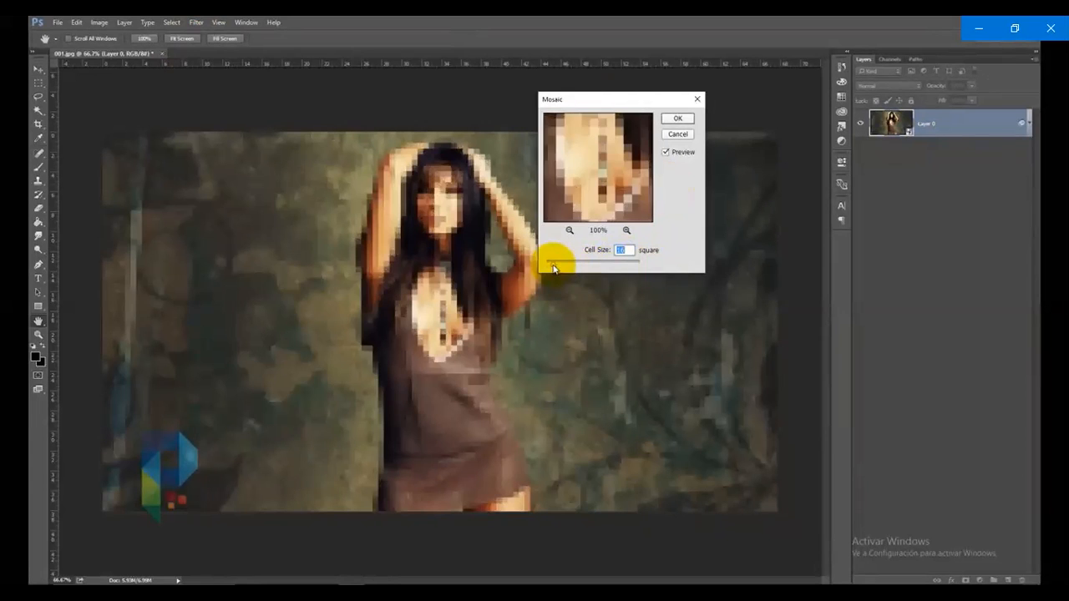
{"action": "left_click", "coordinate": [678, 118]}
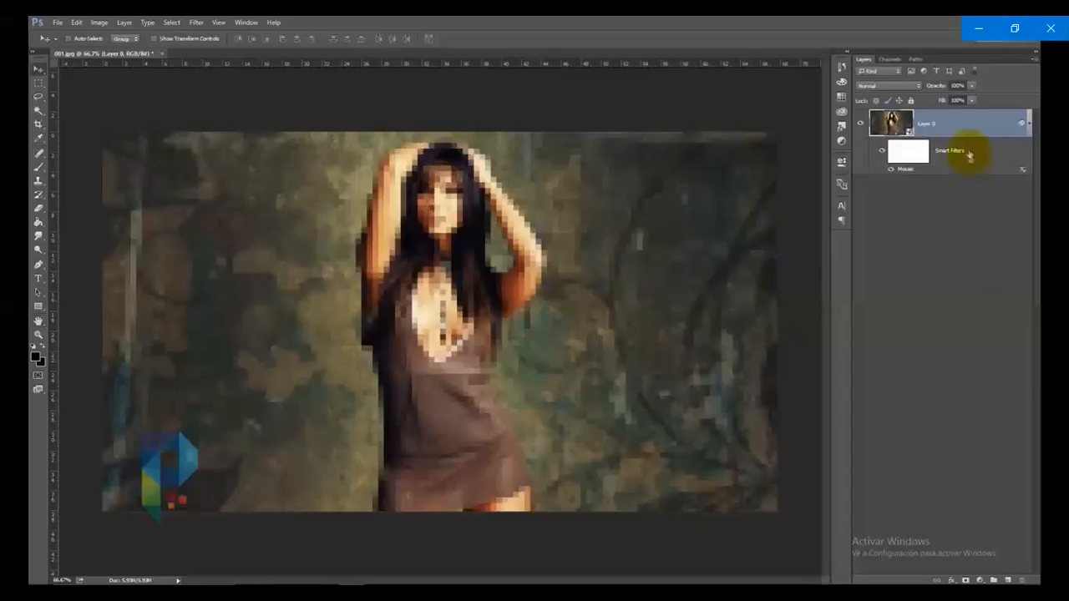
Reopen the Mosaic smart filter's settings and try a cell size of 54 square
{"action": "left_click", "coordinate": [907, 157]}
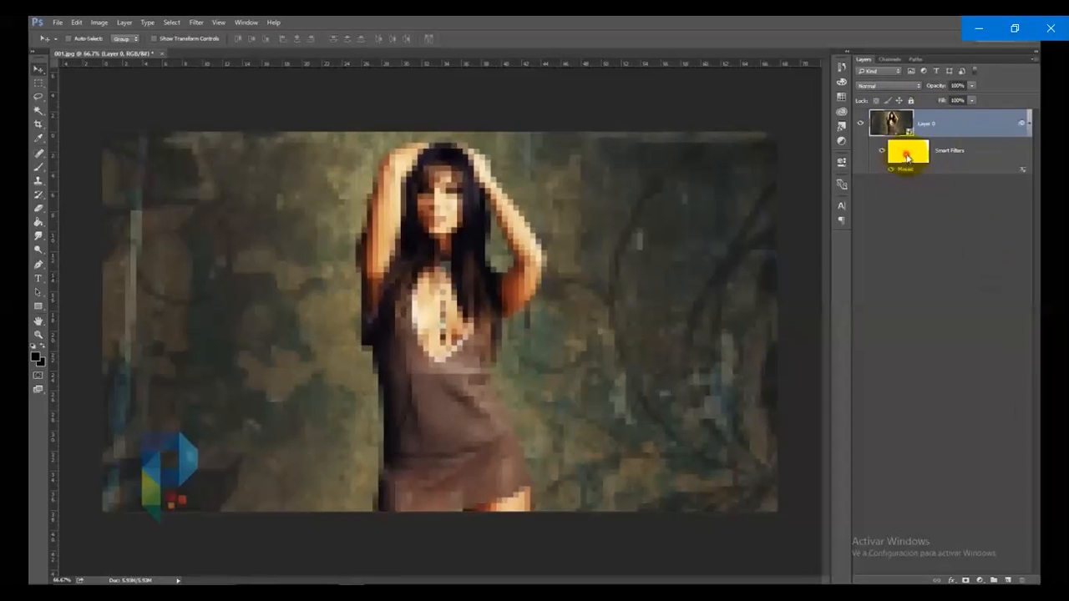
{"action": "left_click", "coordinate": [980, 152]}
{"action": "left_click", "coordinate": [917, 149]}
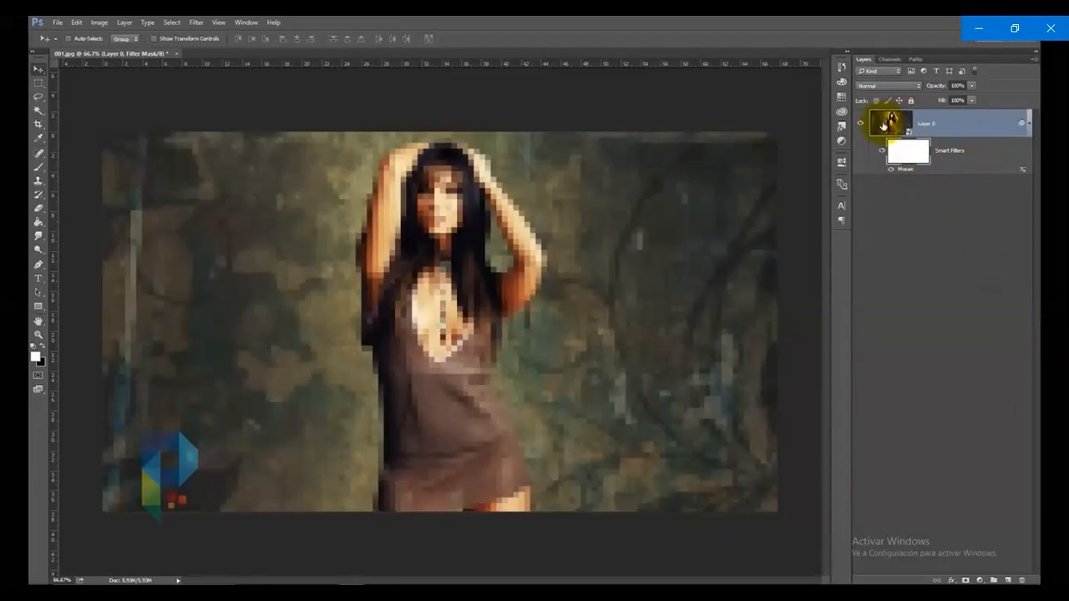
{"action": "left_click", "coordinate": [906, 173]}
{"action": "double_click", "coordinate": [907, 170]}
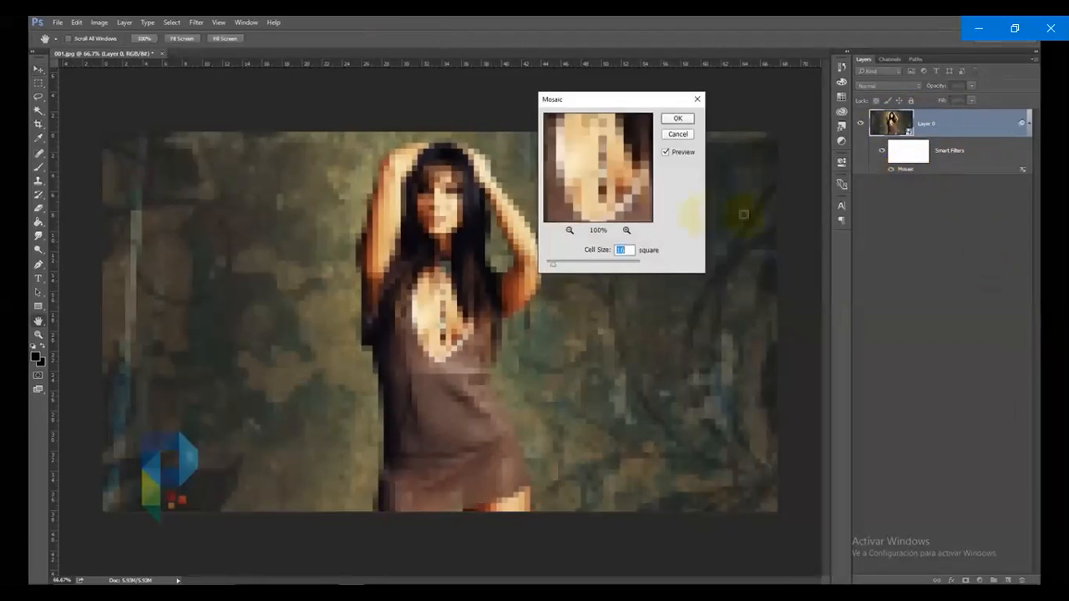
{"action": "mouse_move", "coordinate": [552, 264]}
{"action": "left_mouse_down"}
{"action": "mouse_move", "coordinate": [582, 277]}
{"action": "mouse_move", "coordinate": [571, 265]}
{"action": "left_mouse_up"}
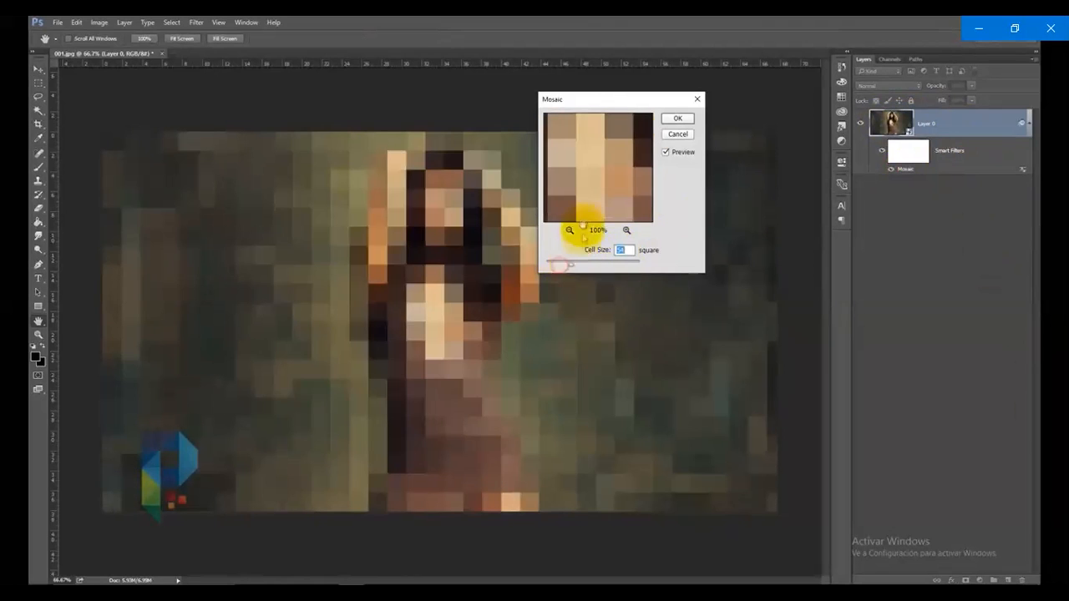
{"action": "left_click", "coordinate": [679, 122]}
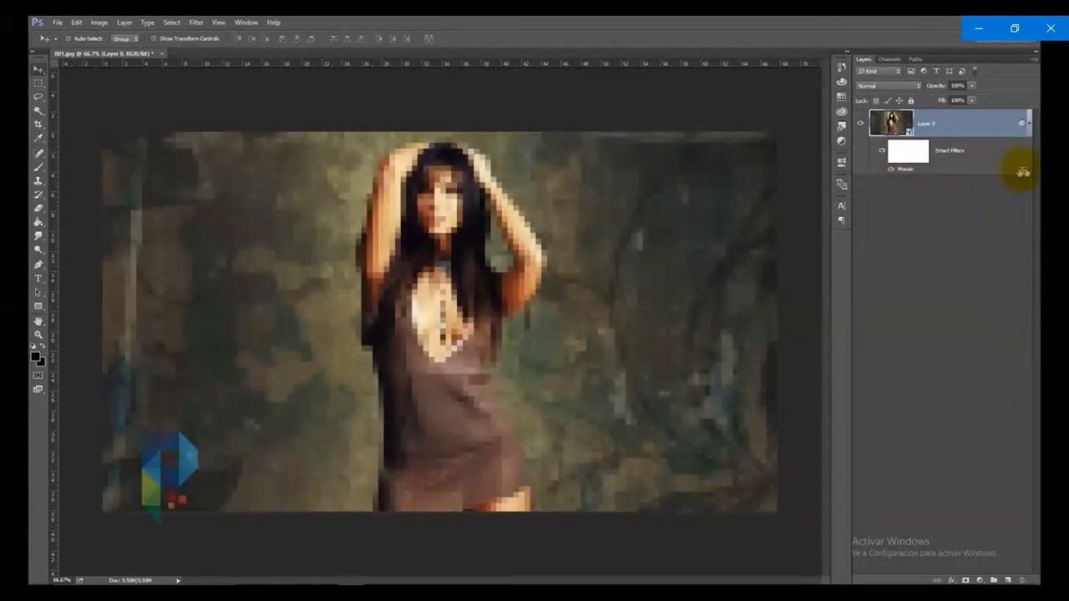
Open the blending options of the Mosaic smart filter on Layer 0 and try the Overlay and Darken modes
{"action": "left_click", "coordinate": [981, 165]}
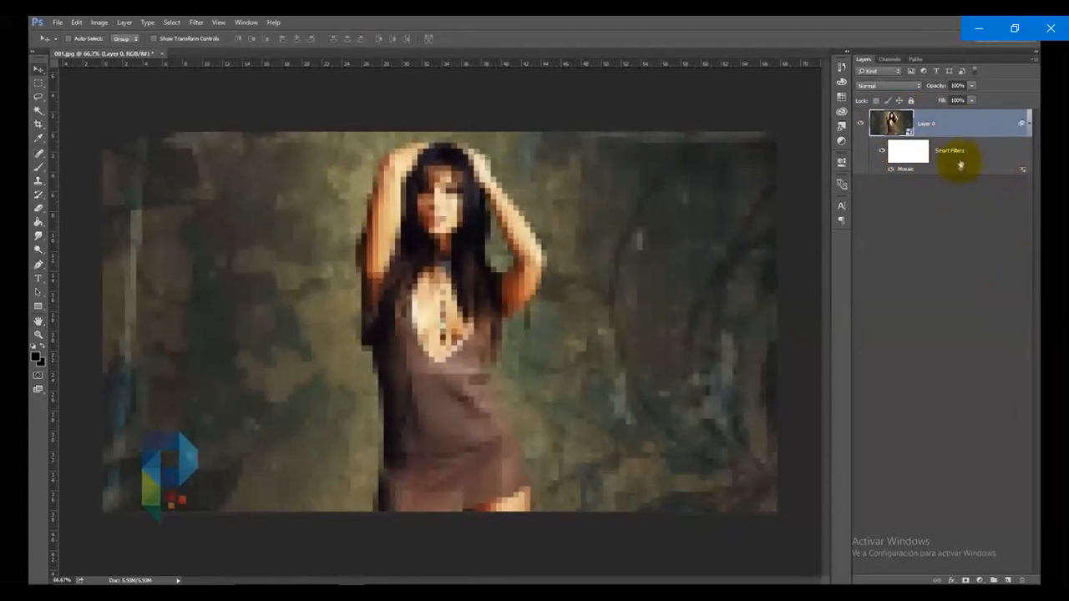
{"action": "double_click", "coordinate": [1022, 170]}
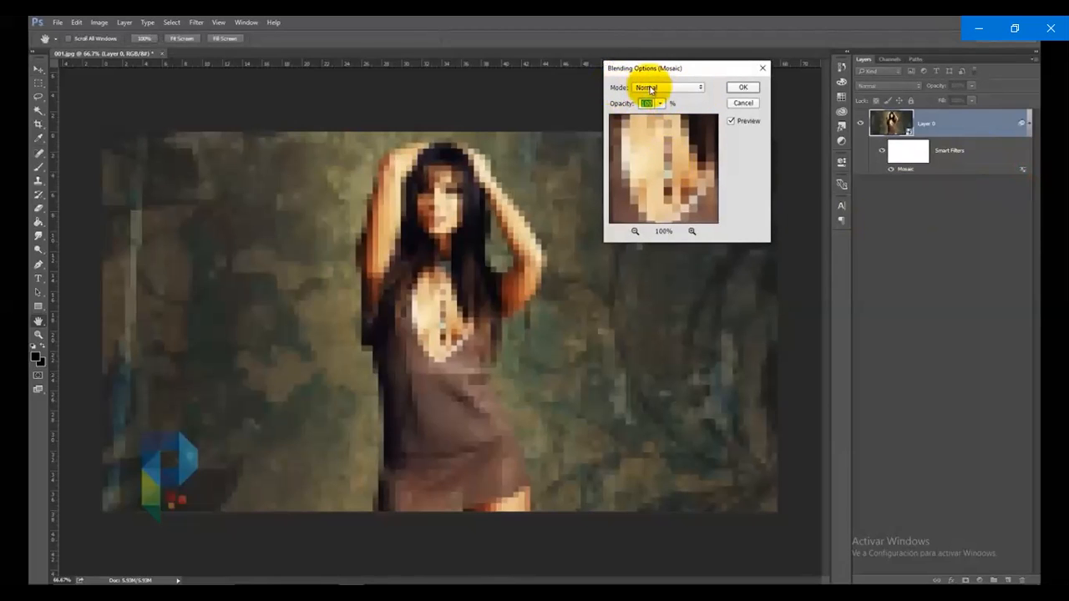
{"action": "left_click", "coordinate": [652, 88]}
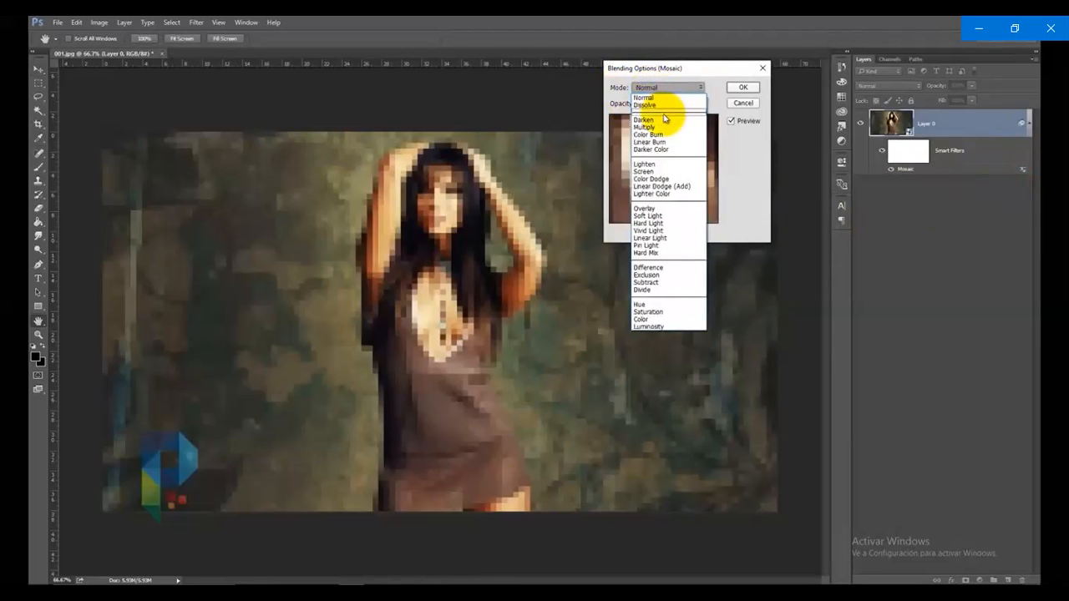
{"action": "left_click", "coordinate": [662, 209]}
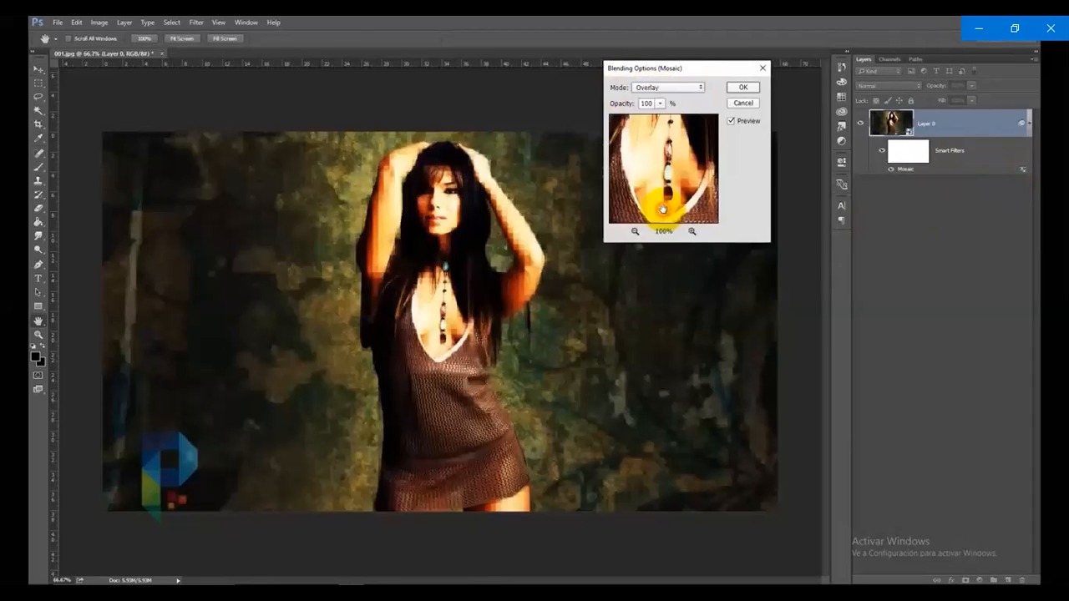
{"action": "left_click", "coordinate": [687, 87]}
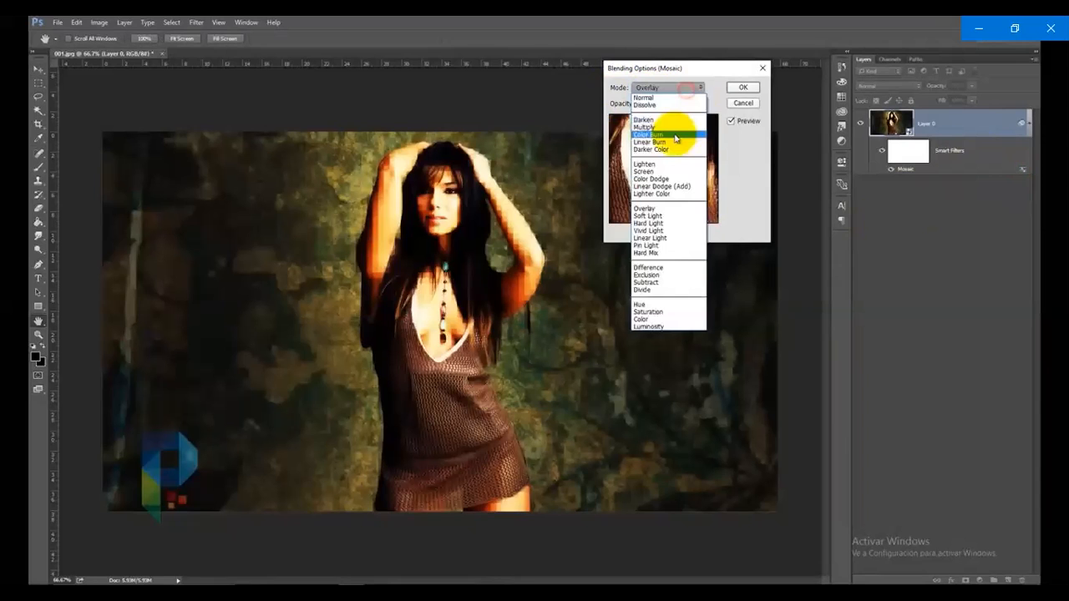
{"action": "left_click", "coordinate": [673, 120]}
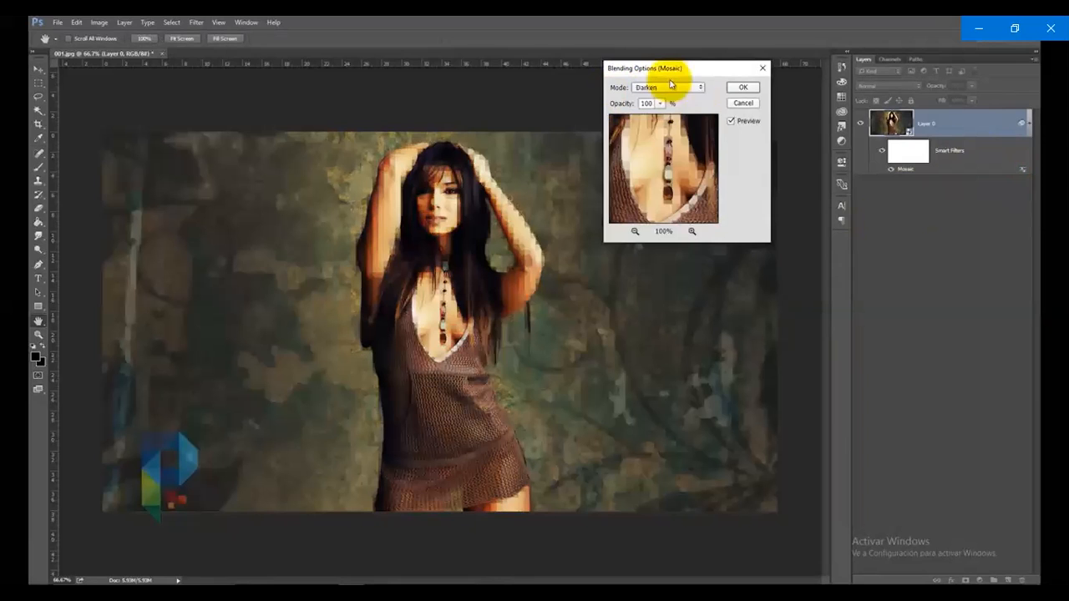
Try Linear Dodge (Add) for the Mosaic smart filter, set its blend mode to Screen, and try a lower opacity
{"action": "left_click", "coordinate": [671, 86]}
{"action": "left_click", "coordinate": [660, 169]}
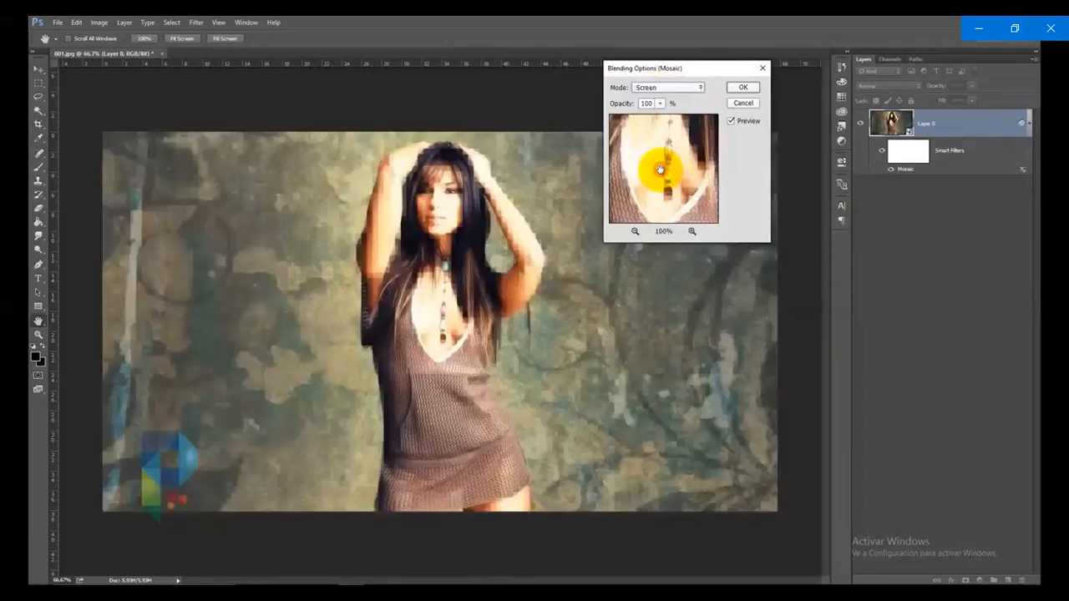
{"action": "left_click", "coordinate": [673, 87]}
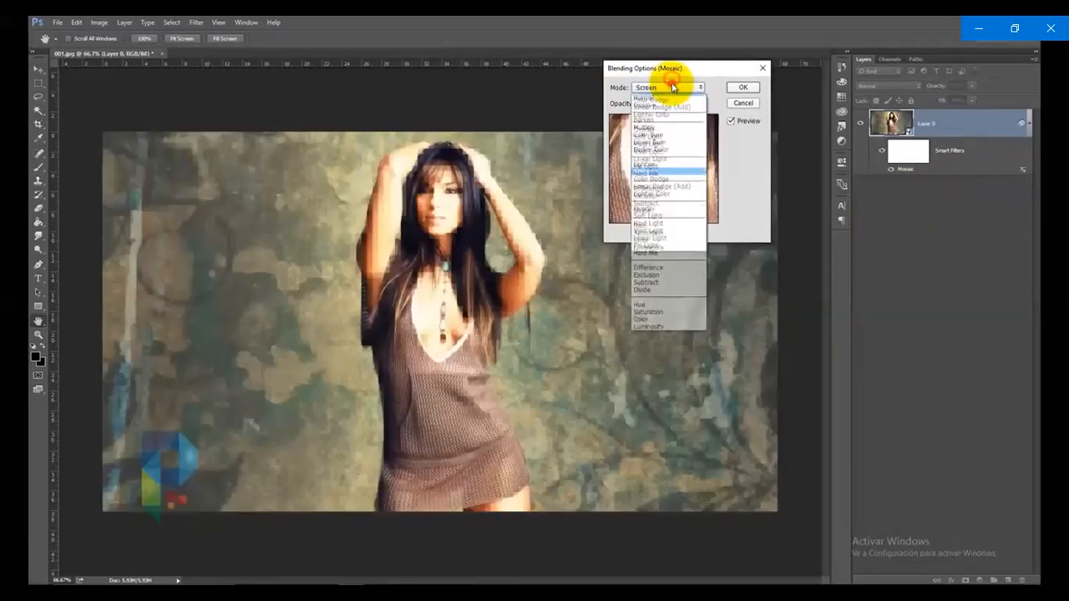
{"action": "key", "text": "Down"}
{"action": "key", "text": "Down"}
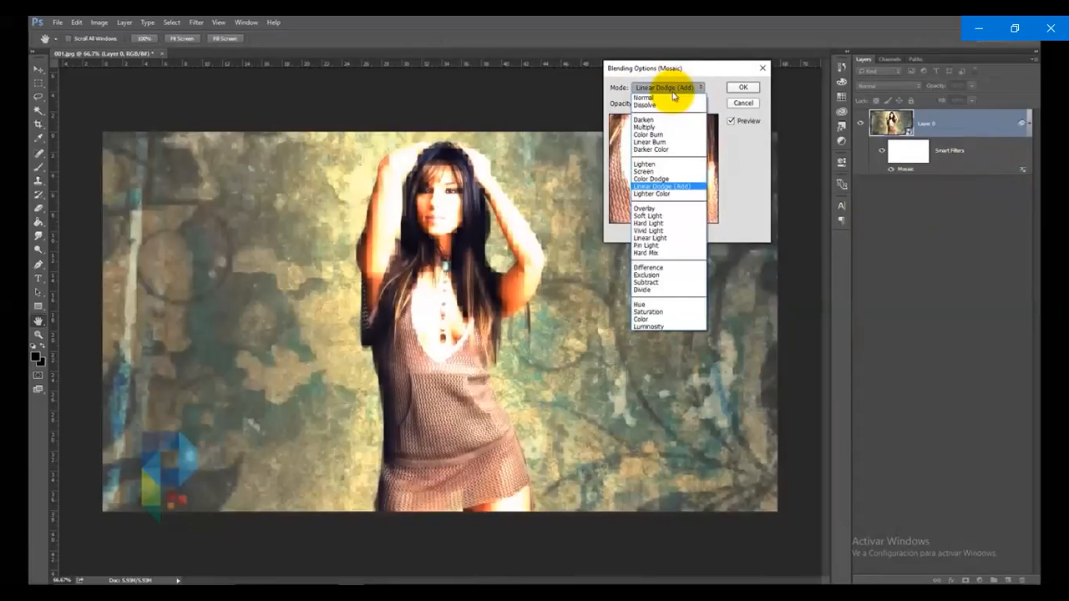
{"action": "mouse_move", "coordinate": [928, 338]}
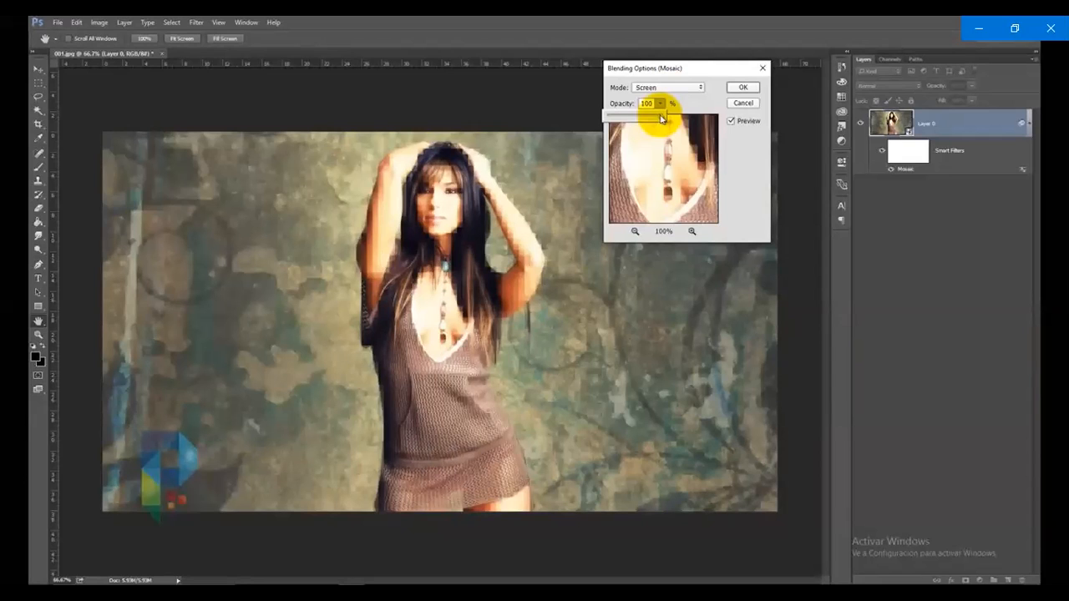
{"action": "left_click_drag", "start_coordinate": [661, 119], "coordinate": [631, 122]}
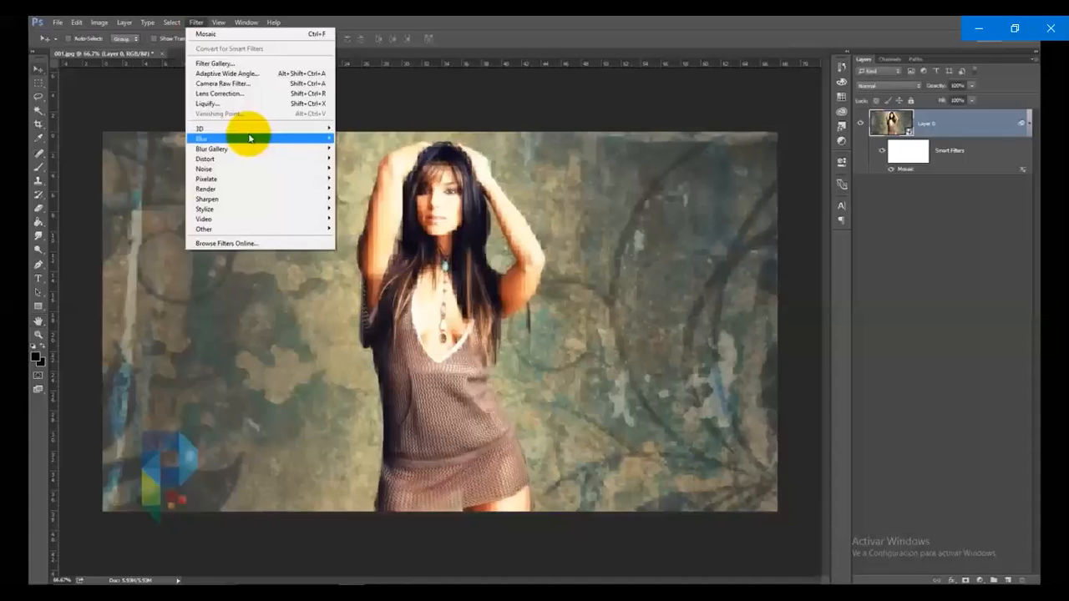
Apply a Motion Blur smart filter to Layer 0 with angle 0 and distance 10 pixels, and set its blending mode to Lighten
{"action": "mouse_move", "coordinate": [249, 137]}
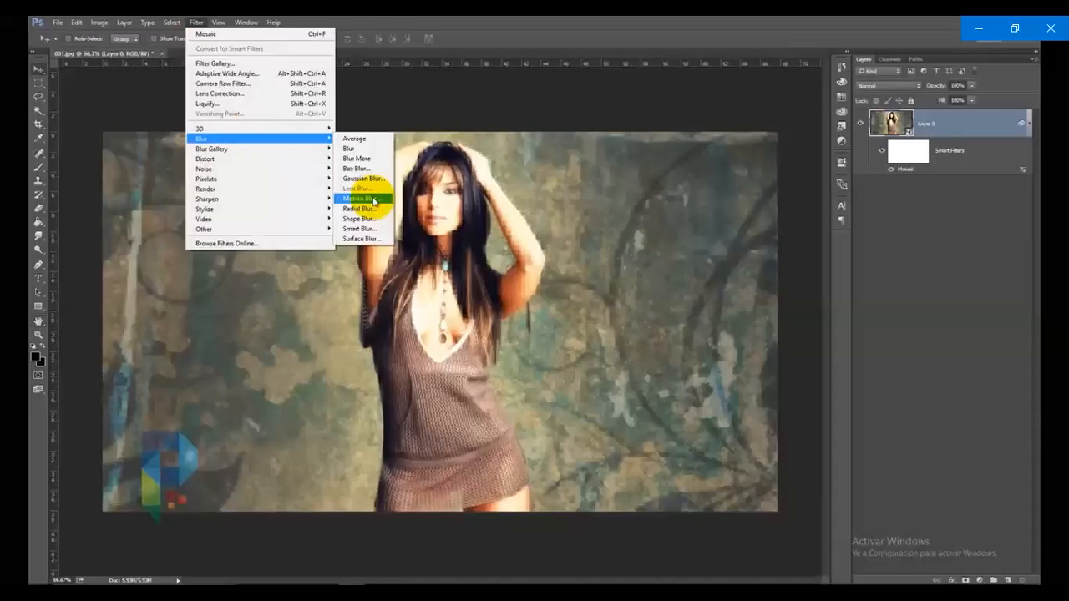
{"action": "left_click", "coordinate": [373, 201]}
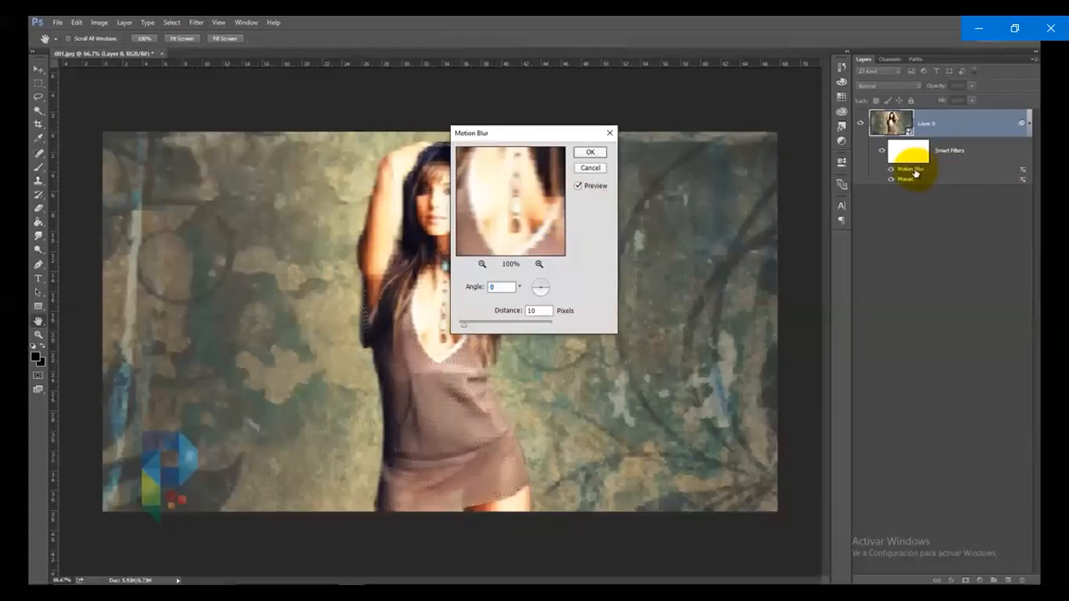
{"action": "mouse_move", "coordinate": [931, 444]}
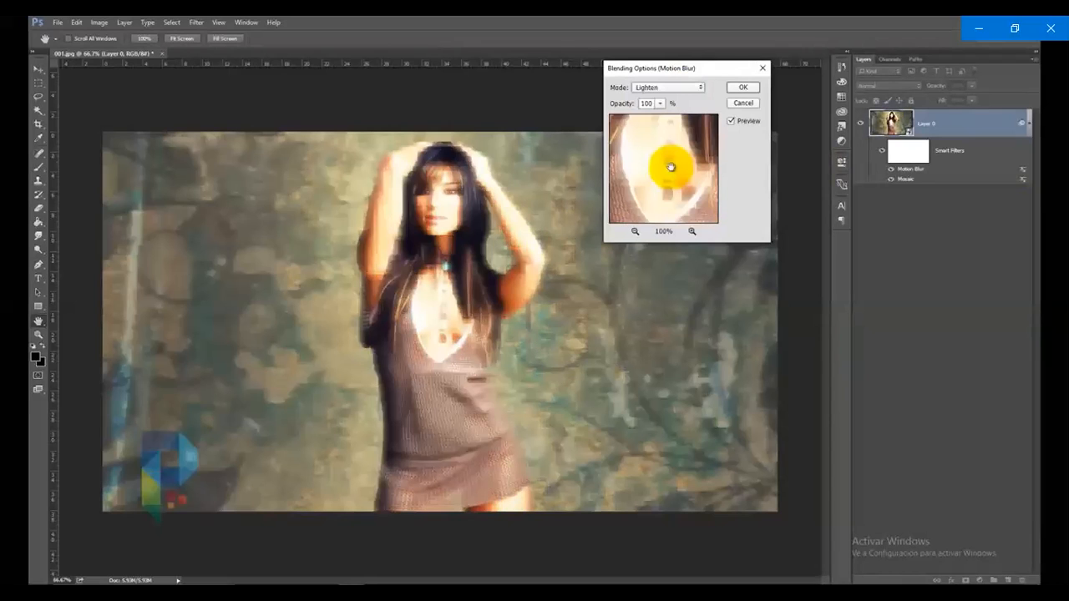
{"action": "mouse_move", "coordinate": [947, 160]}
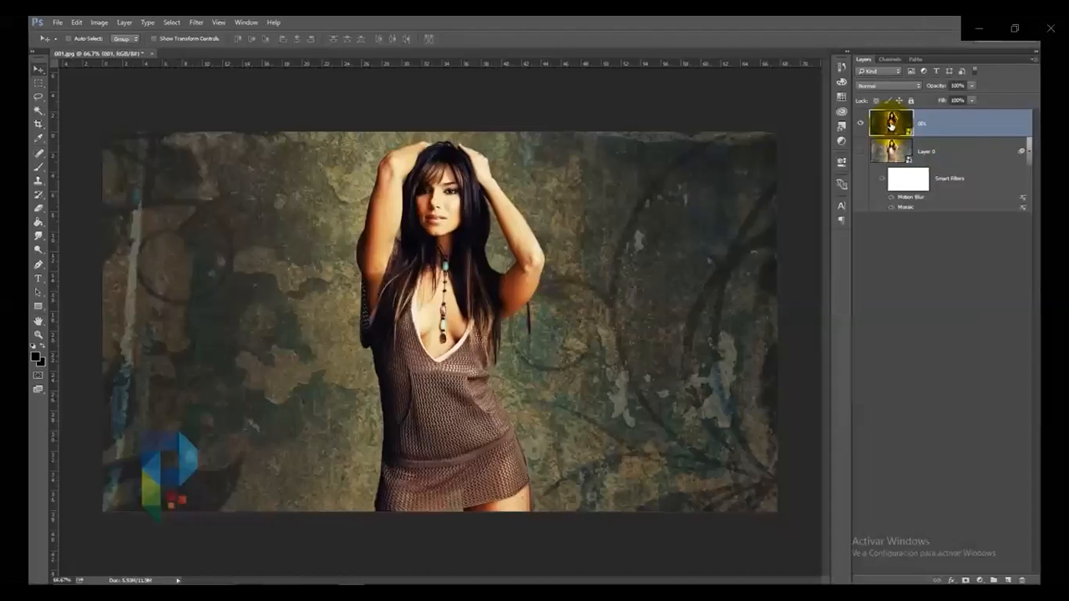
{"action": "mouse_move", "coordinate": [659, 140]}
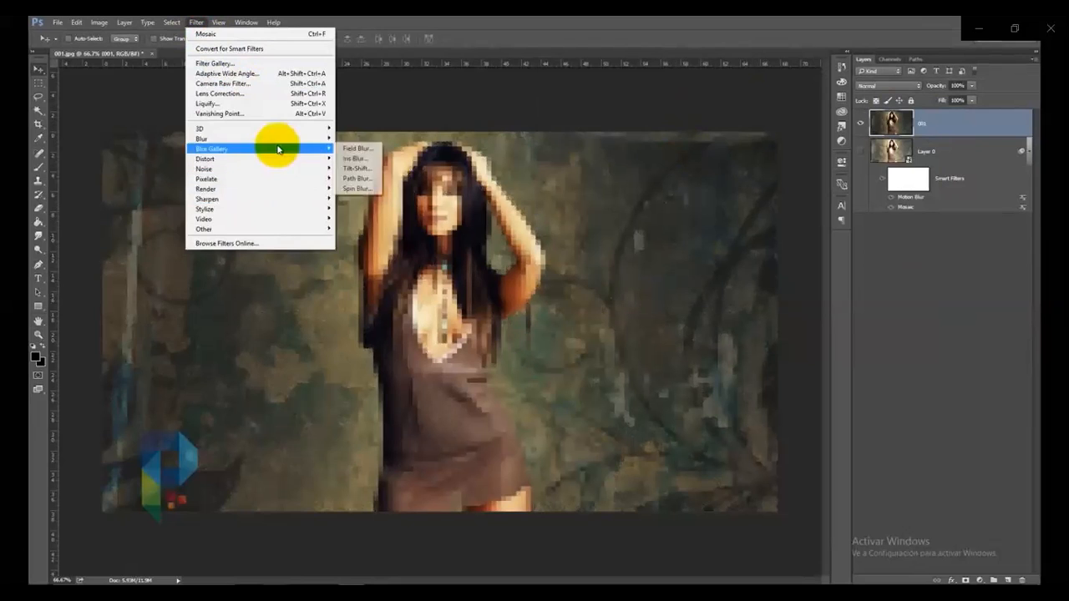
{"action": "mouse_move", "coordinate": [779, 542]}
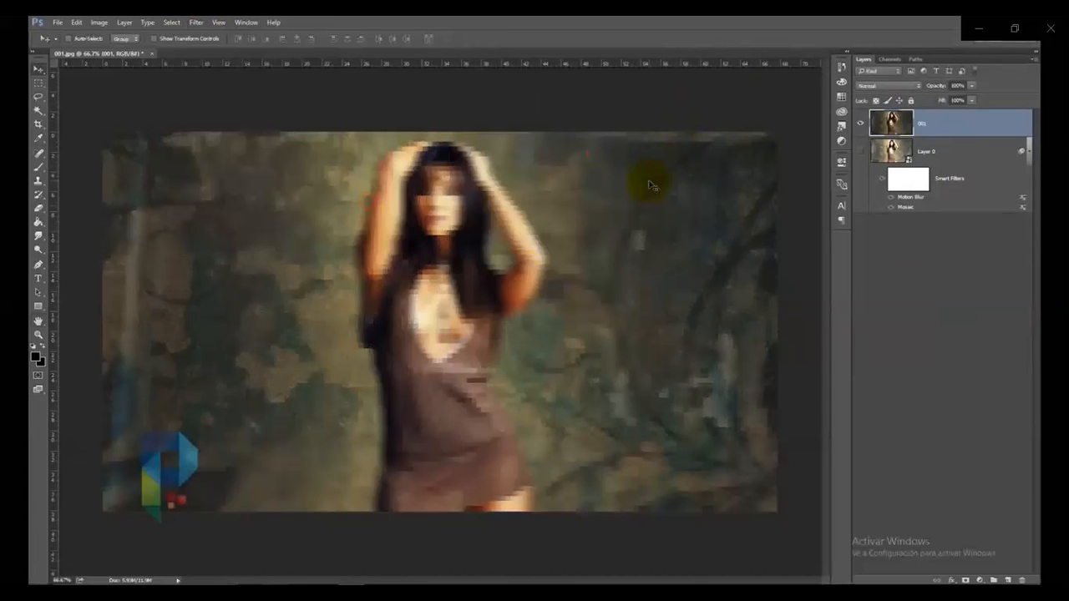
{"action": "mouse_move", "coordinate": [861, 74]}
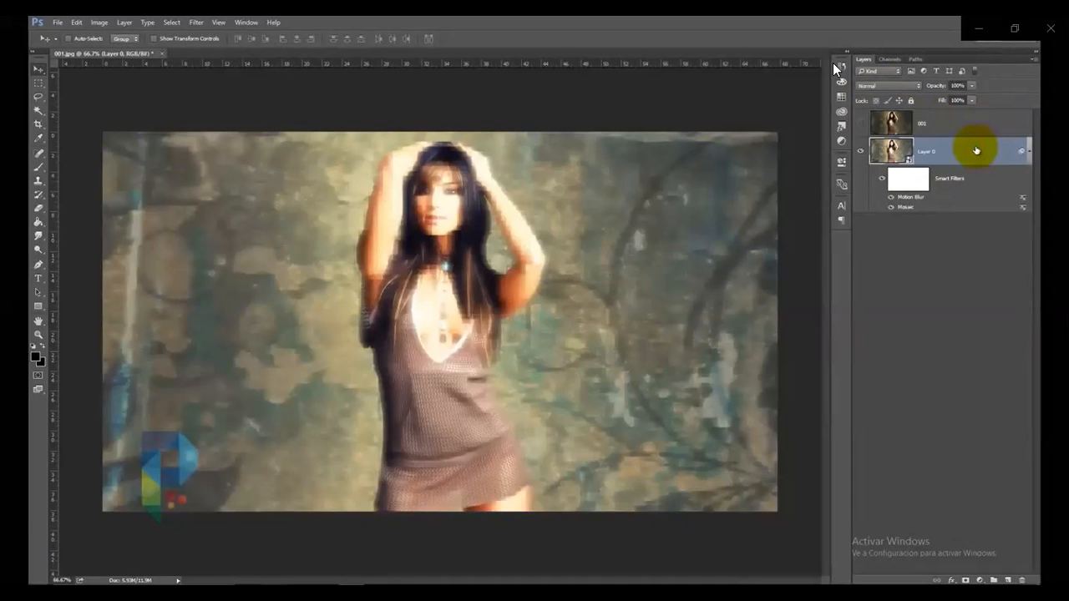
Pause the playing tutorial video Filtros inteligentes en Photoshop CC
{"action": "left_click", "coordinate": [832, 63]}
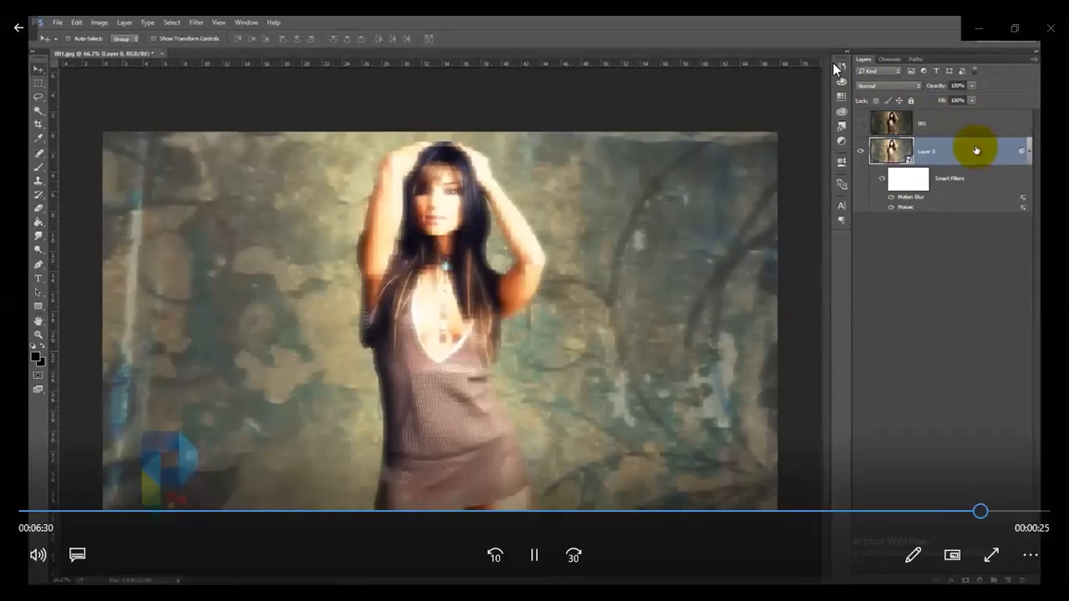
{"action": "left_click", "coordinate": [534, 554]}
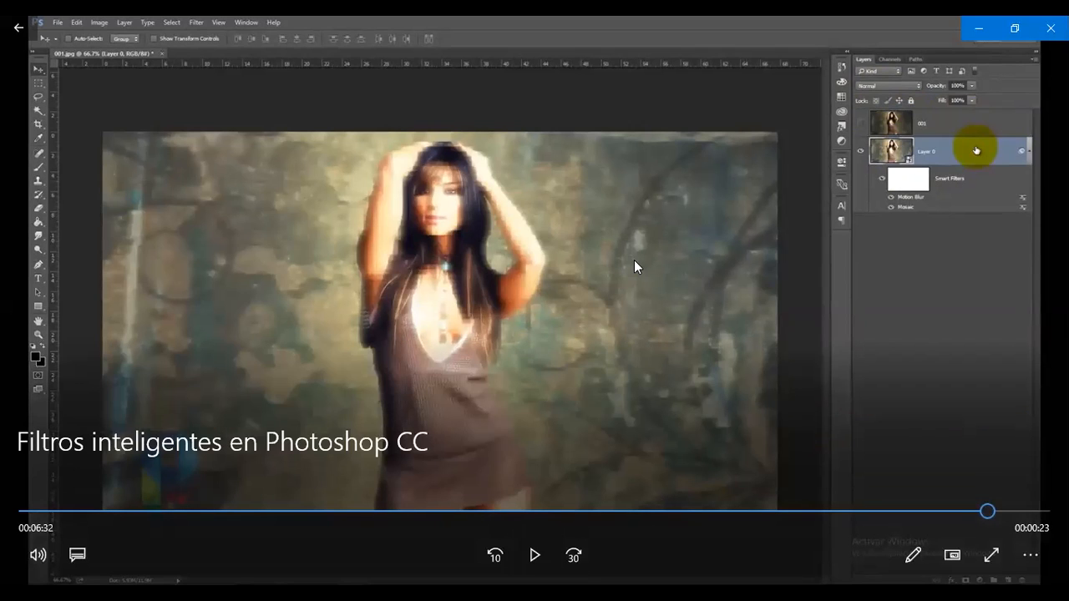